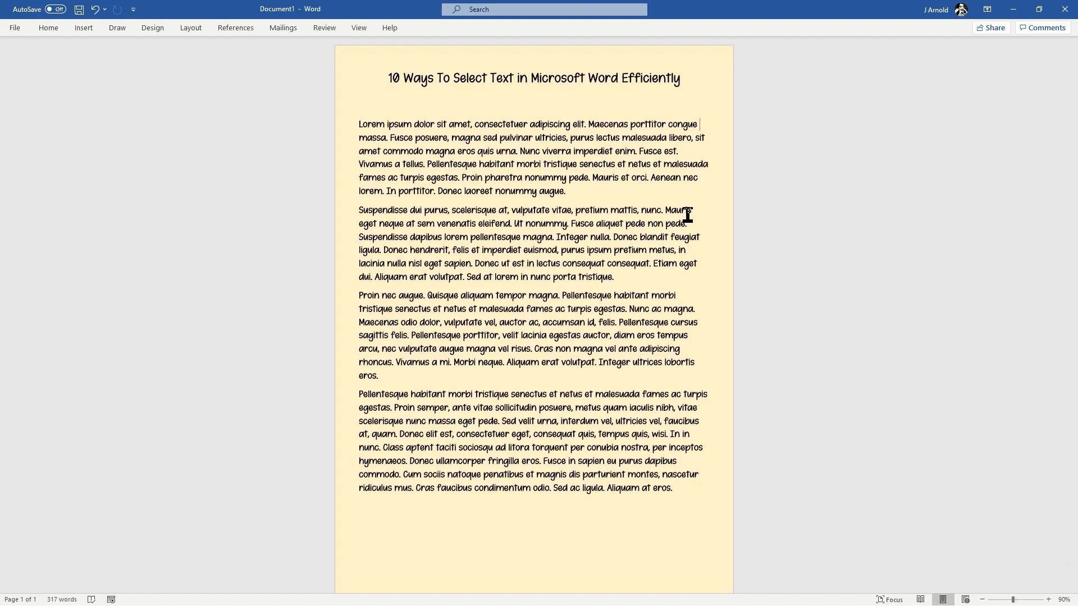
Select "Lorem ipsum dolor sit amet, consectetuer adipiscing elit" at the start of the first paragraph and clear the selection
ctrl+scroll(517, 118, up, 4)
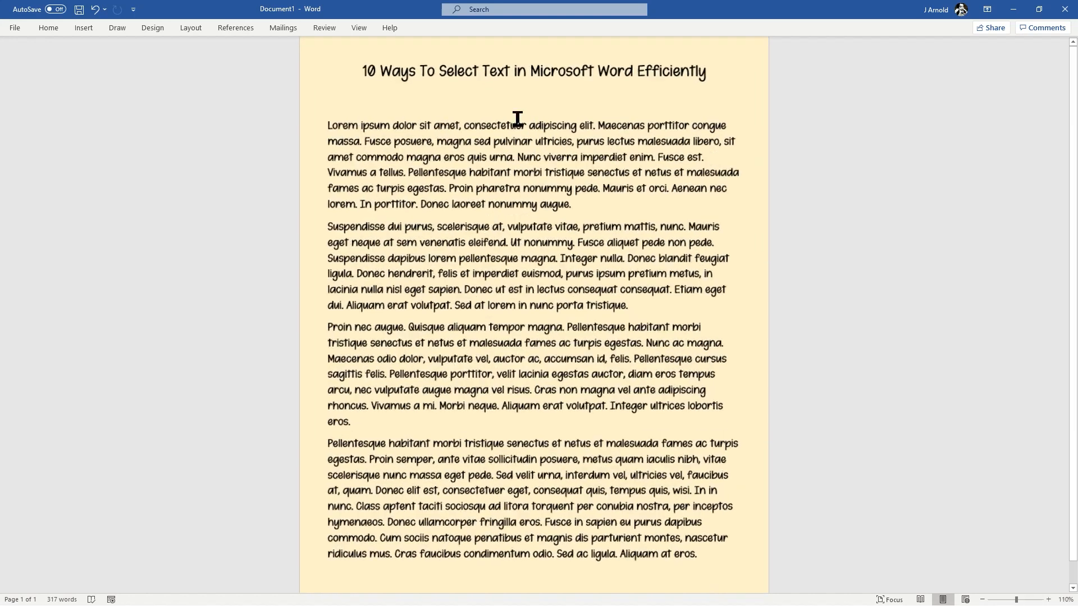
ctrl+scroll(517, 119, up, 1)
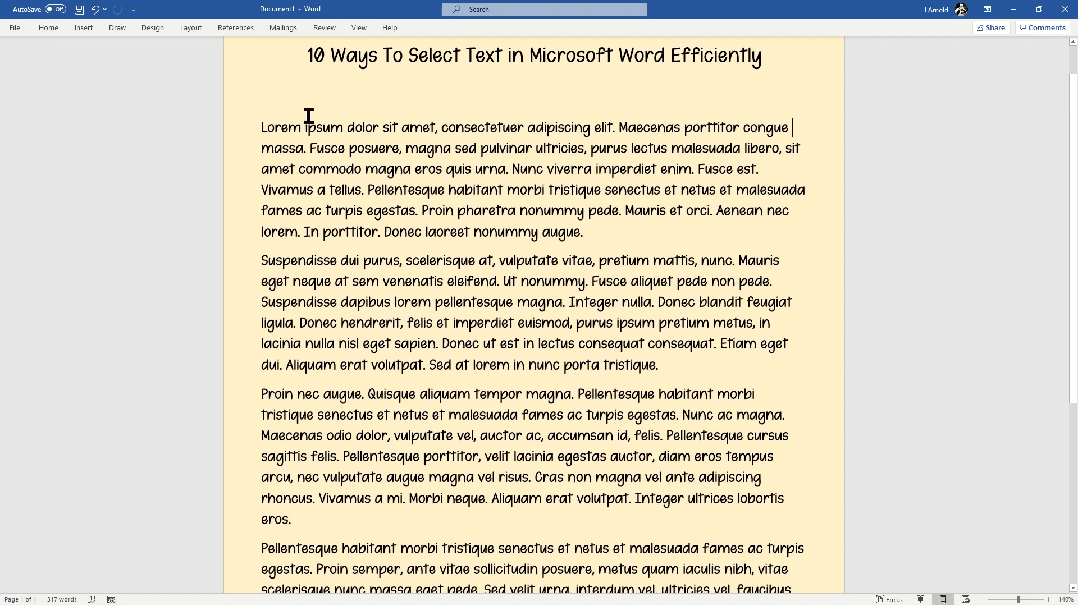
drag(260, 127, 610, 133)
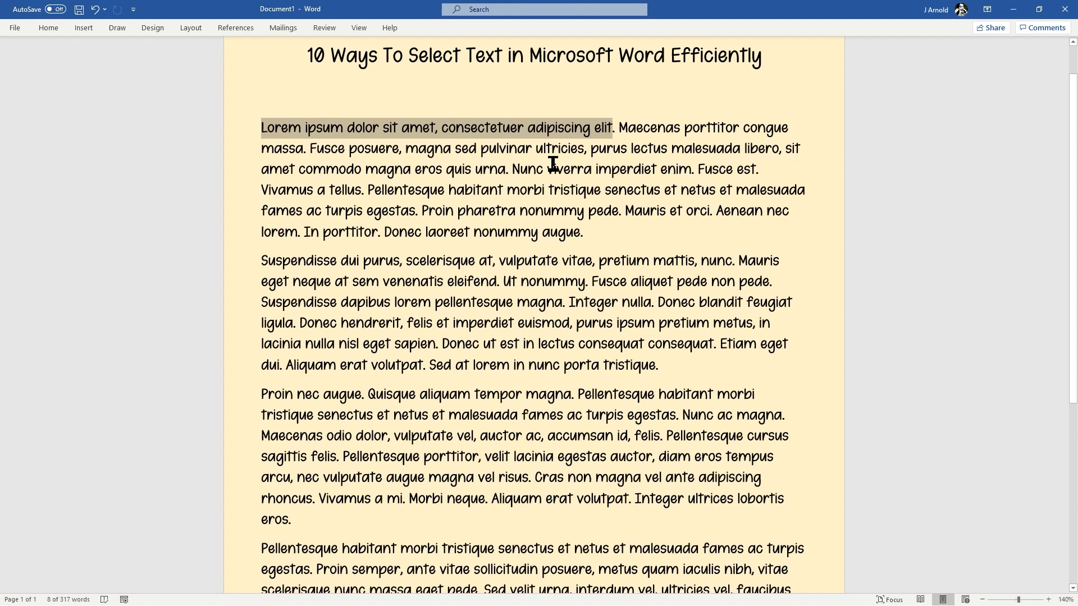
click(547, 209)
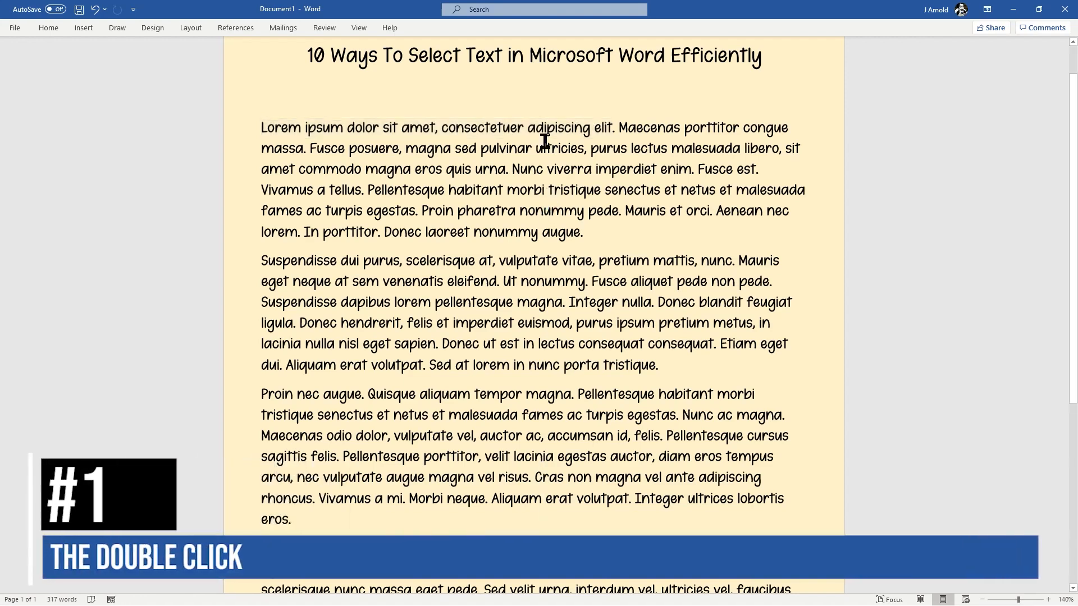
Select the single words "nonummy", "Pellentesque" and "purus" in the first paragraph, one after another
scroll(537, 142, up, 2)
scroll(537, 141, up, 5)
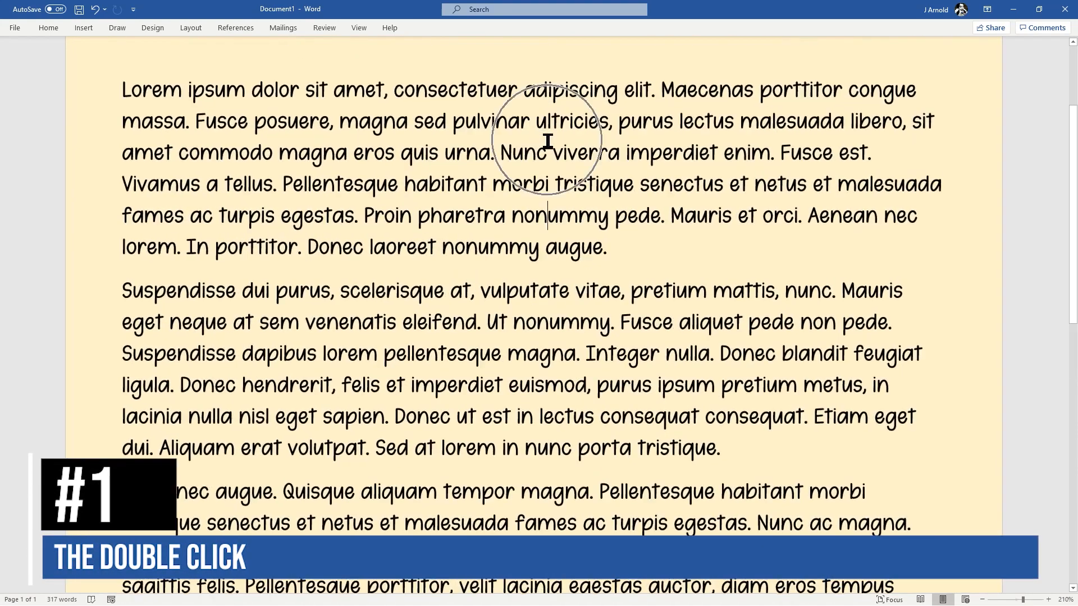
double_click(549, 216)
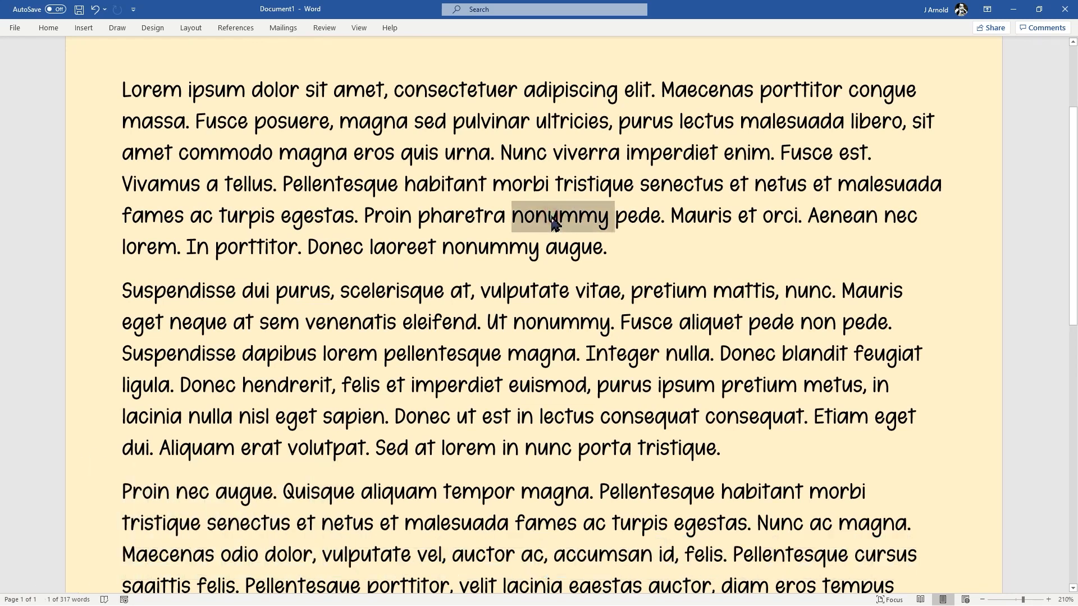
double_click(339, 187)
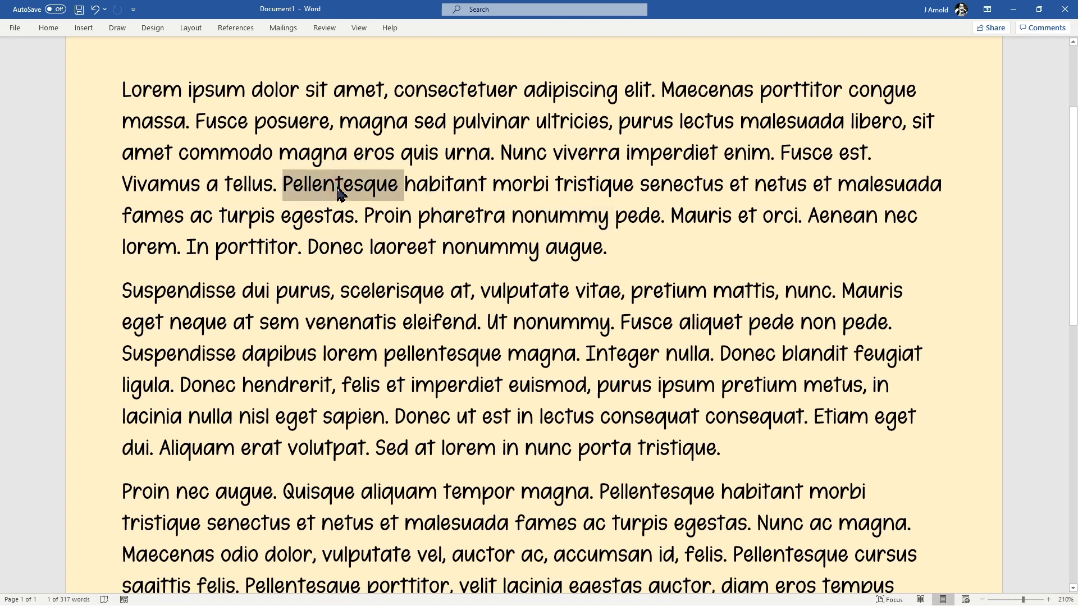
double_click(646, 125)
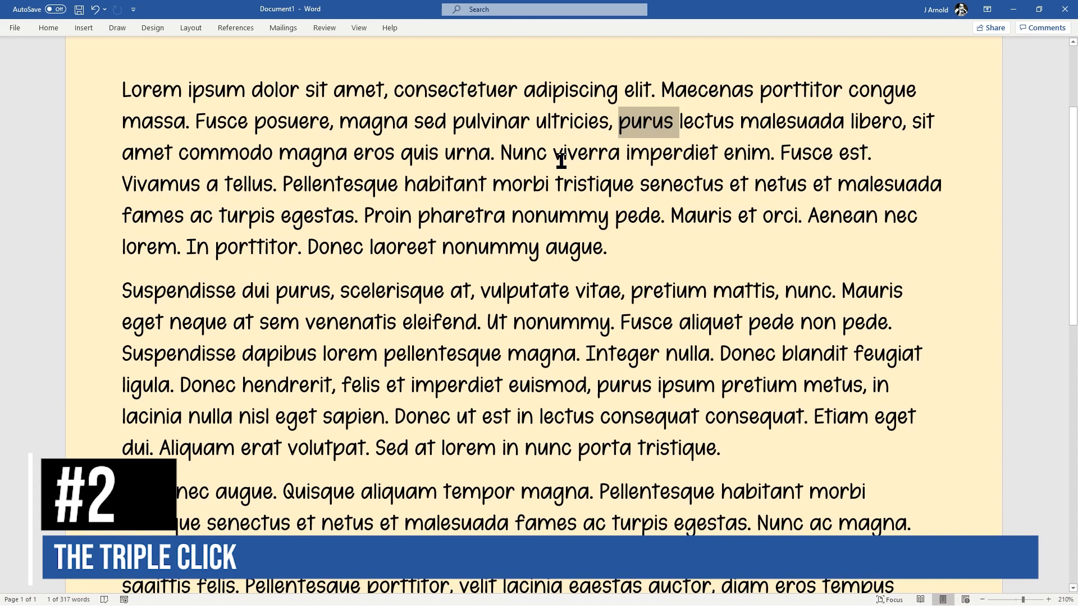
Select the whole first paragraph, starting from the word "morbi", and separately the whole third paragraph
click(512, 188)
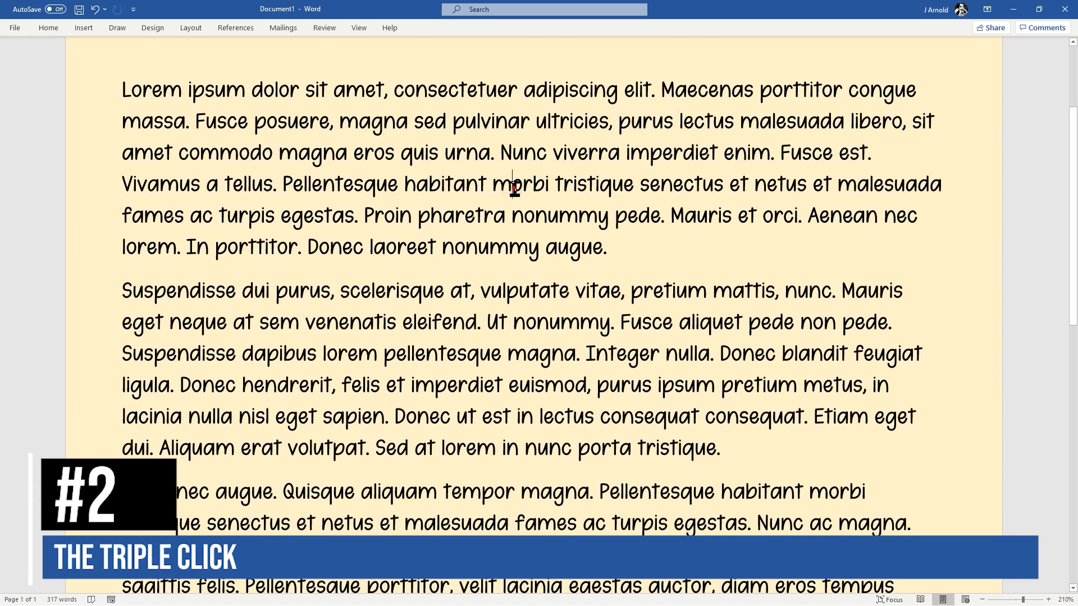
double_click(513, 190)
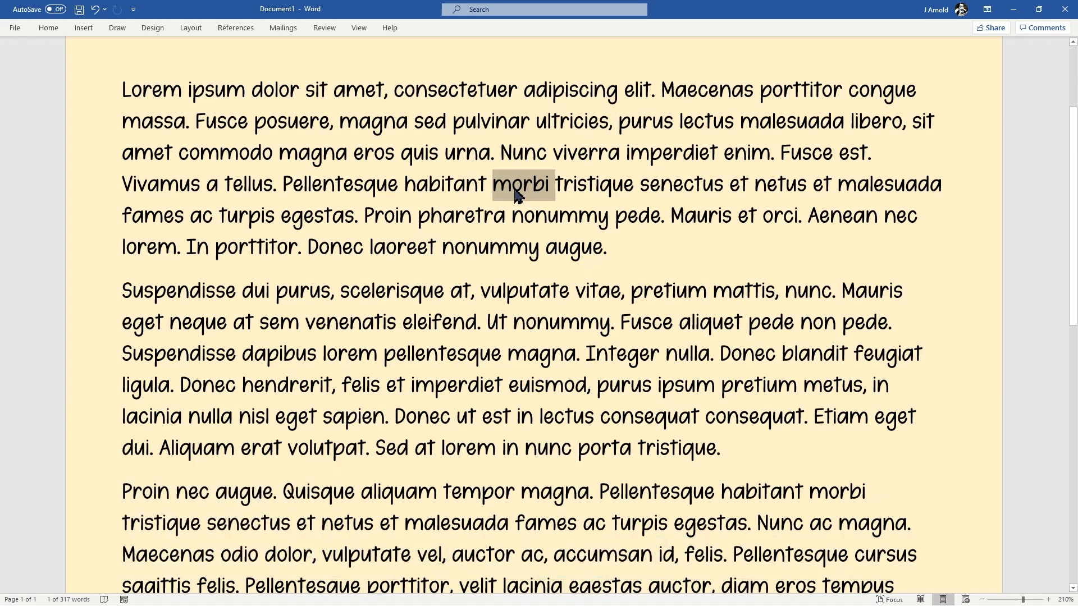
triple_click(515, 190)
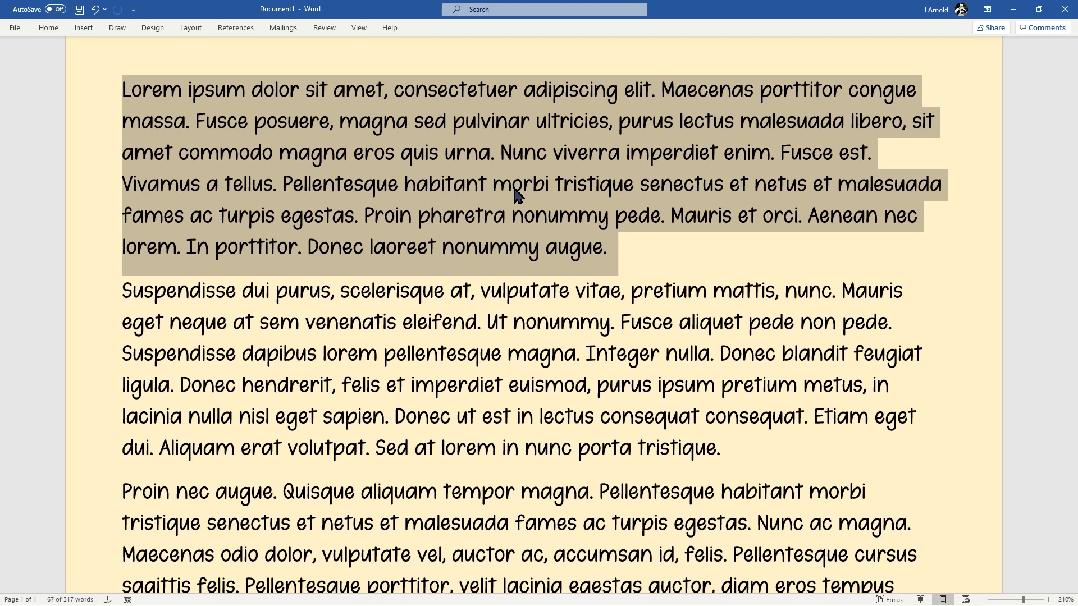
ctrl+scroll(516, 191, down, 7)
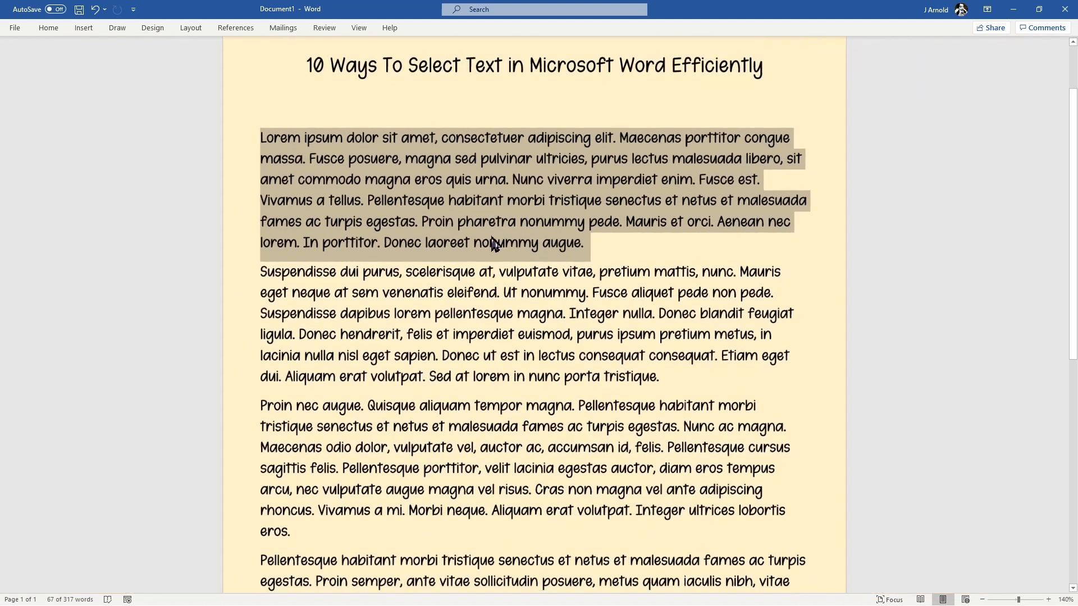
triple_click(460, 450)
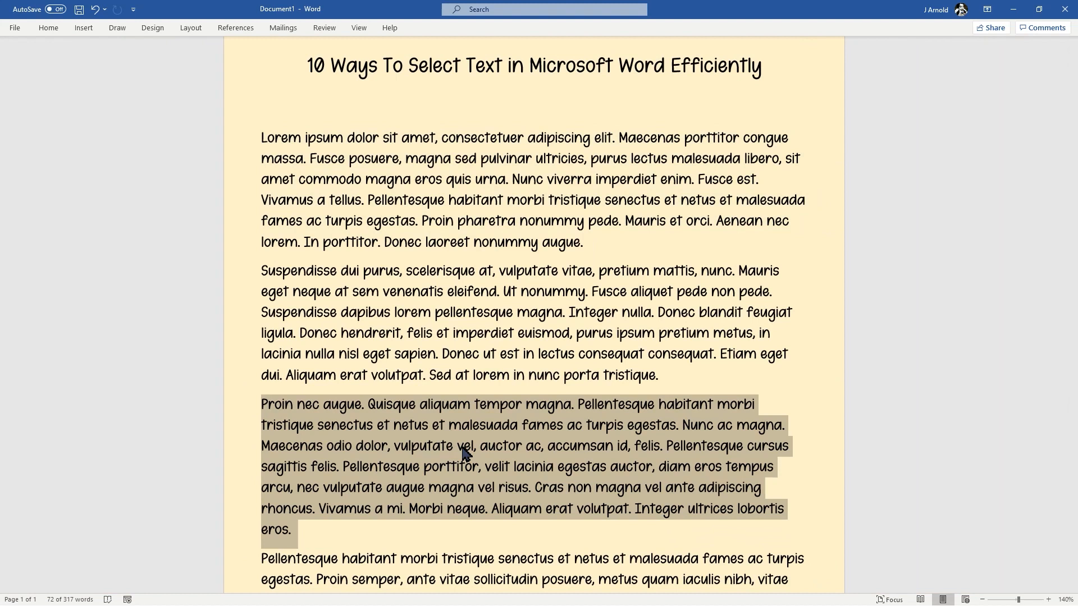
Select whole sentences one at a time: "Fusce posuere…", "Proin pharetra nonummy pede." and the second paragraph's opening sentence "Suspendisse dui purus…"
scroll(483, 169, up, 1)
click(457, 197)
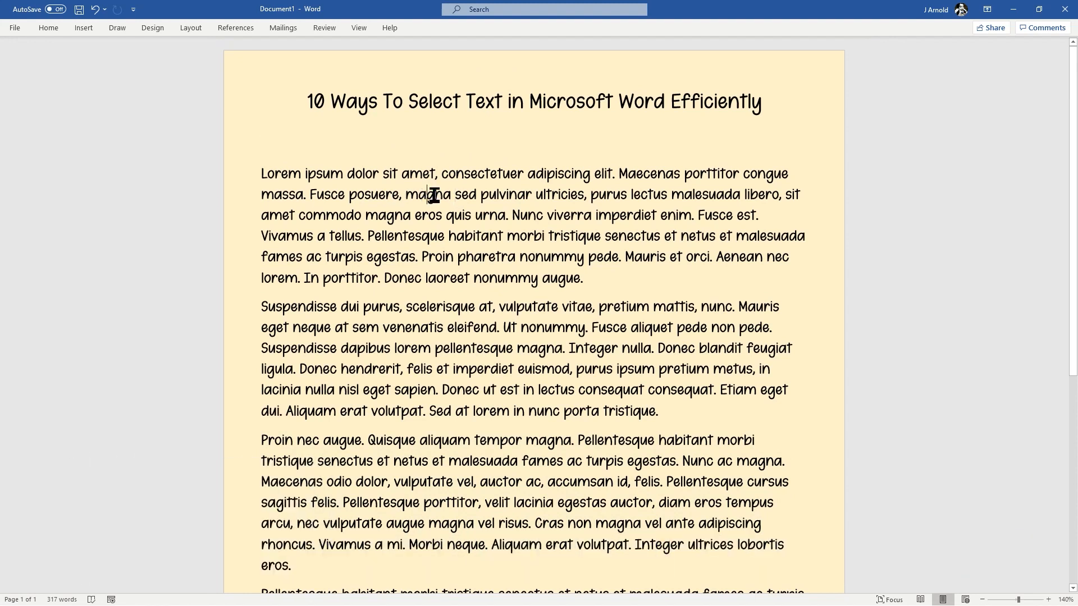
ctrl+click(434, 196)
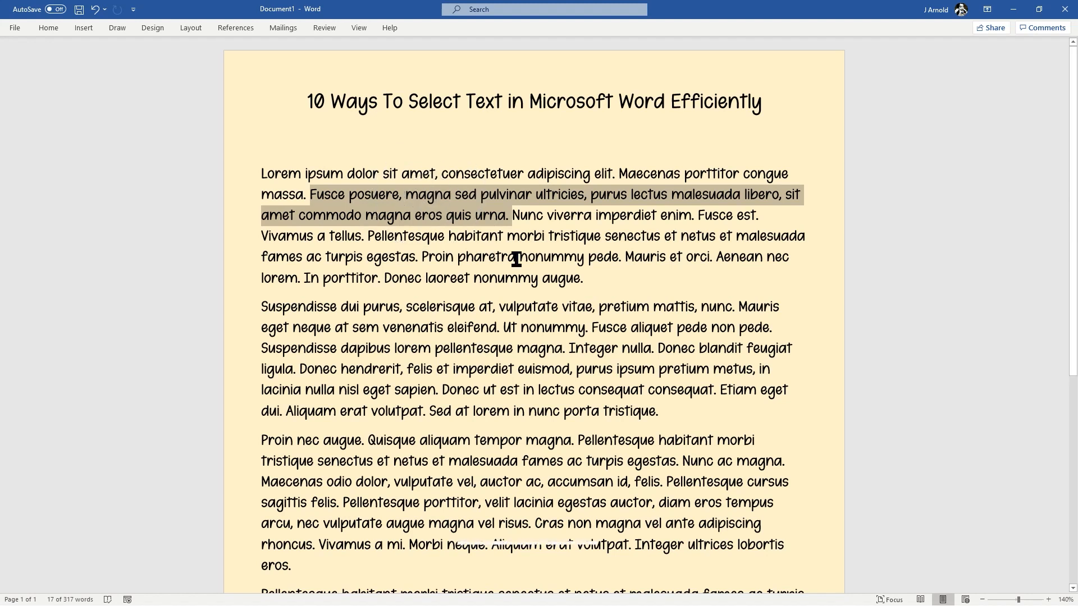
click(494, 259)
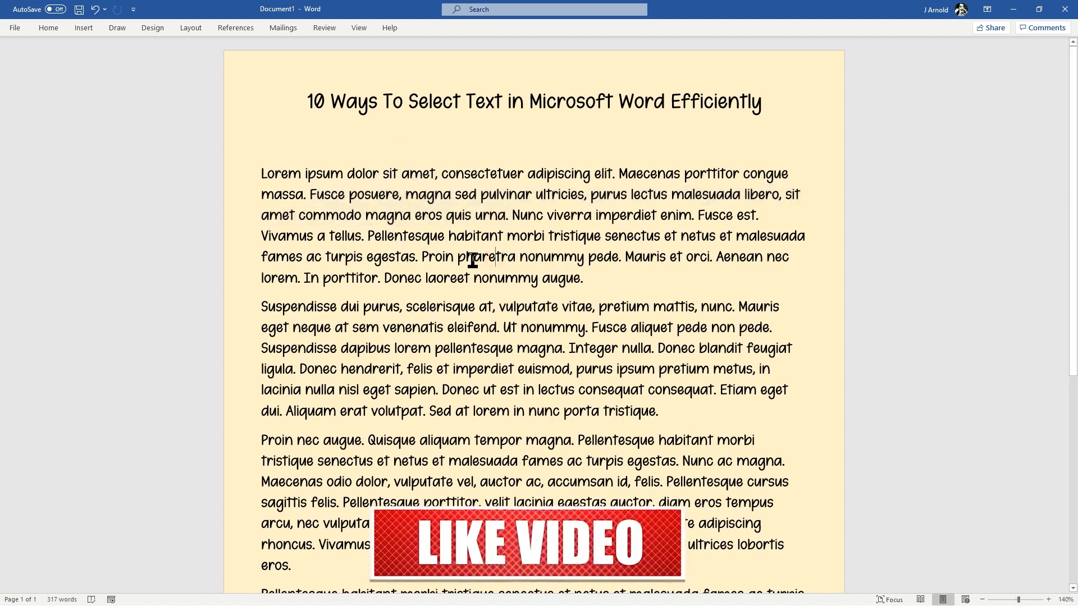
ctrl+click(494, 259)
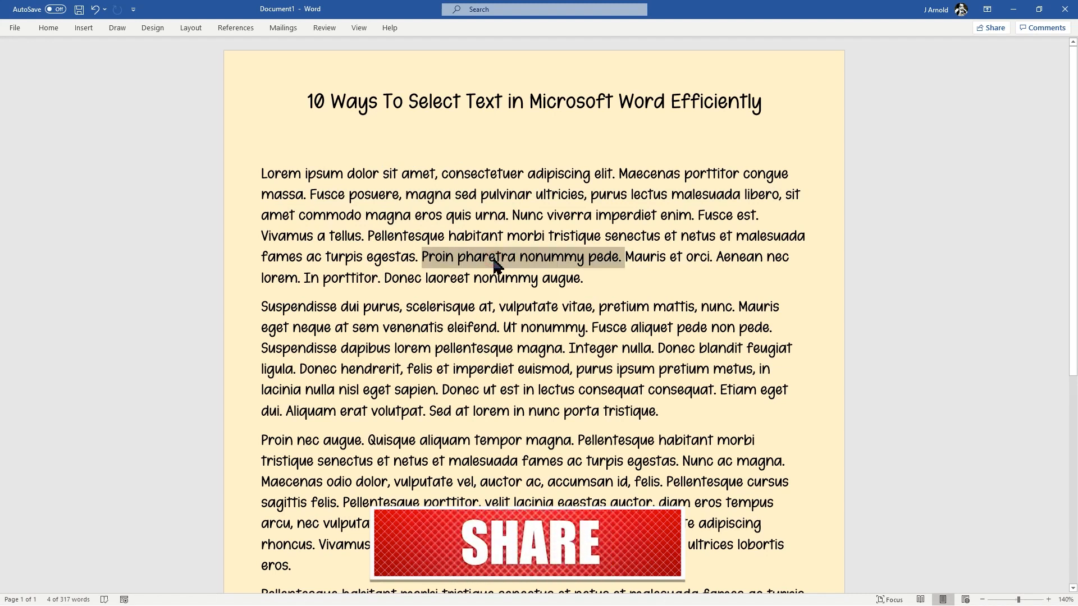
ctrl+scroll(494, 264, up, 8)
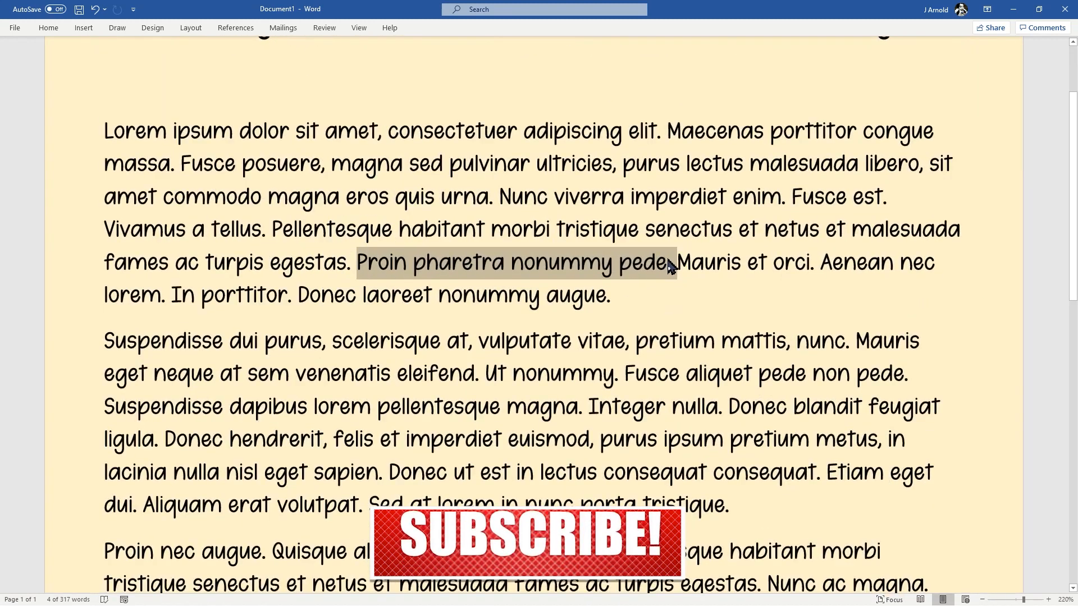
click(367, 347)
ctrl+click(332, 348)
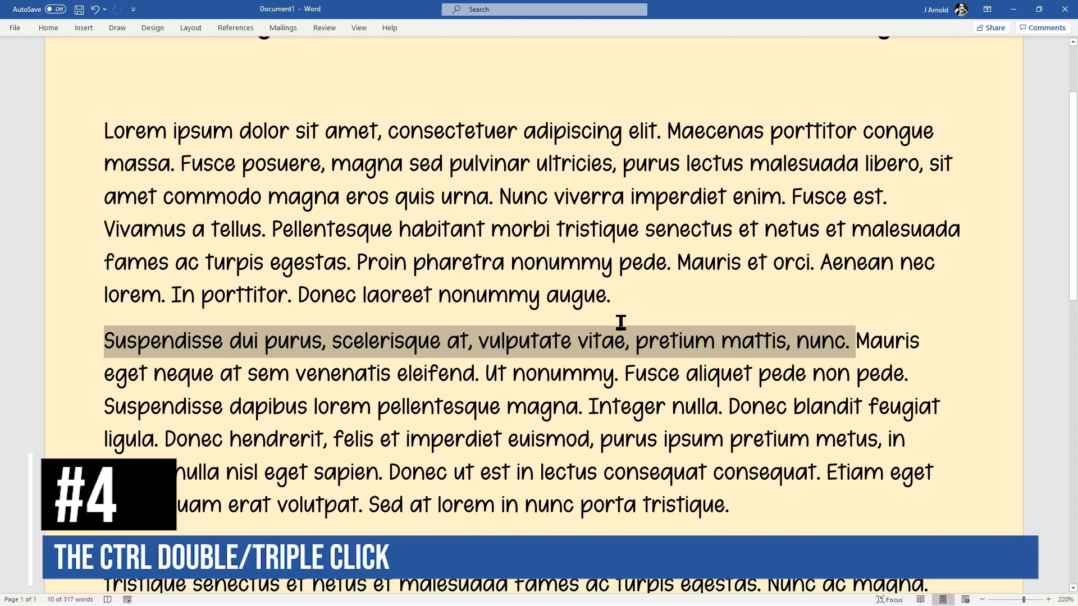
Select the first and third paragraphs together, leaving out the second, and clear the selection
scroll(621, 323, down, 6)
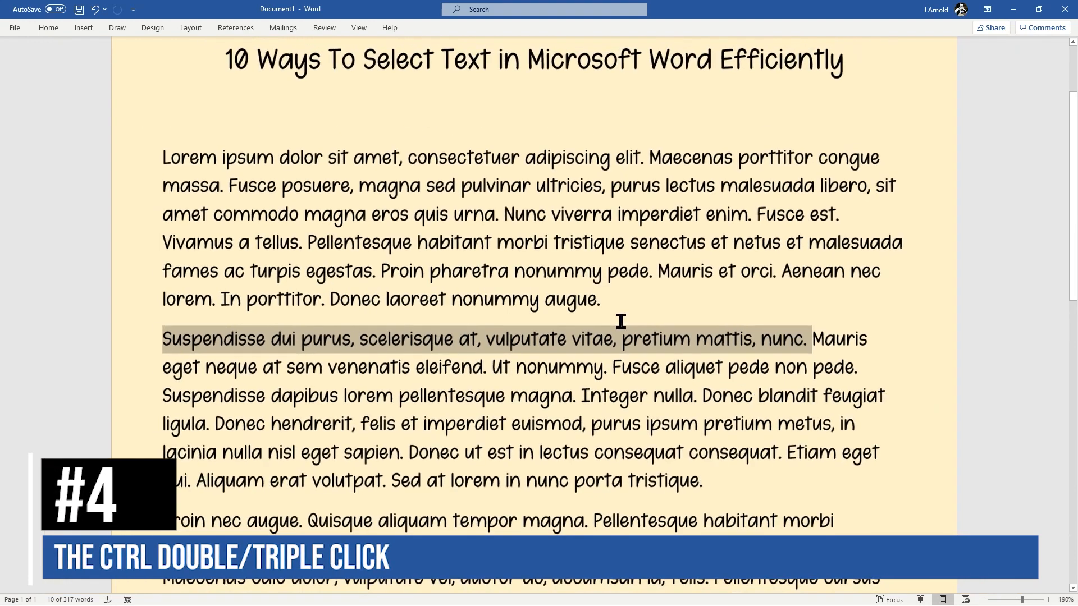
click(555, 239)
scroll(551, 241, down, 5)
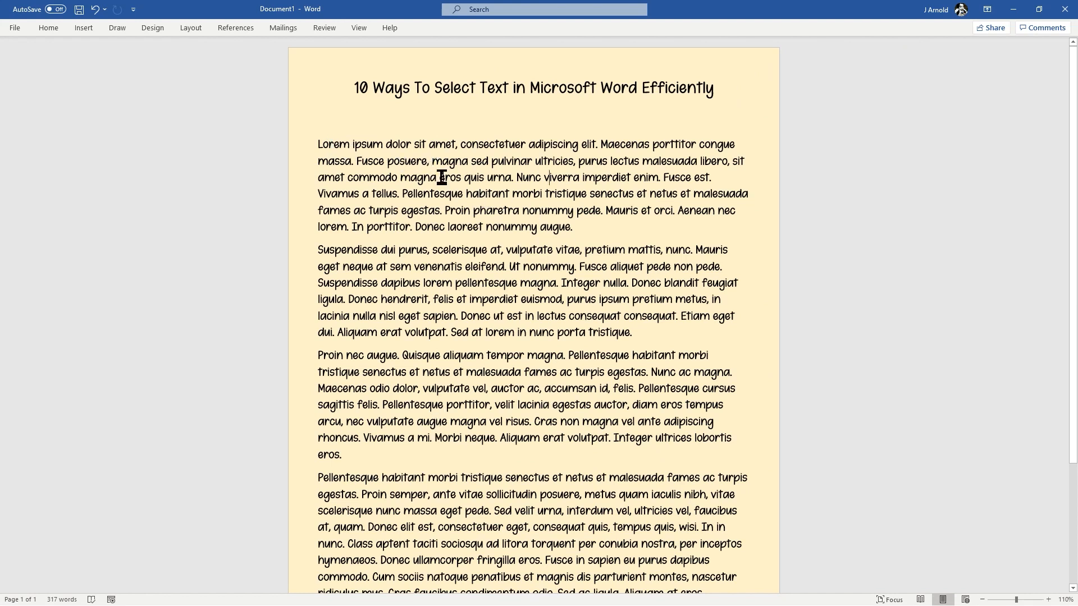
ctrl+click(491, 178)
triple_click(493, 181)
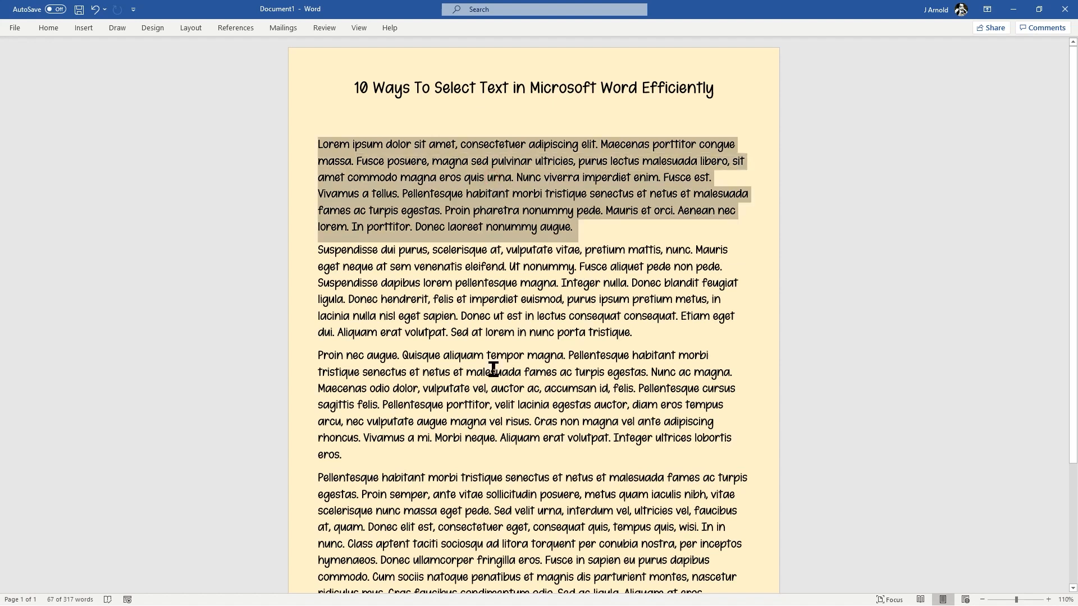
ctrl+triple_click(510, 406)
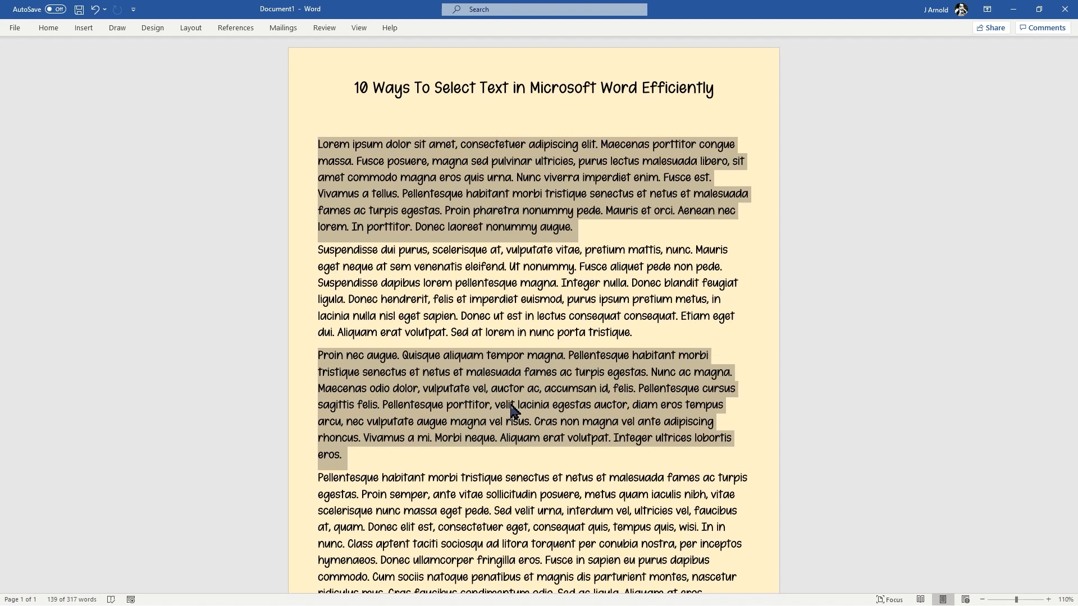
click(500, 271)
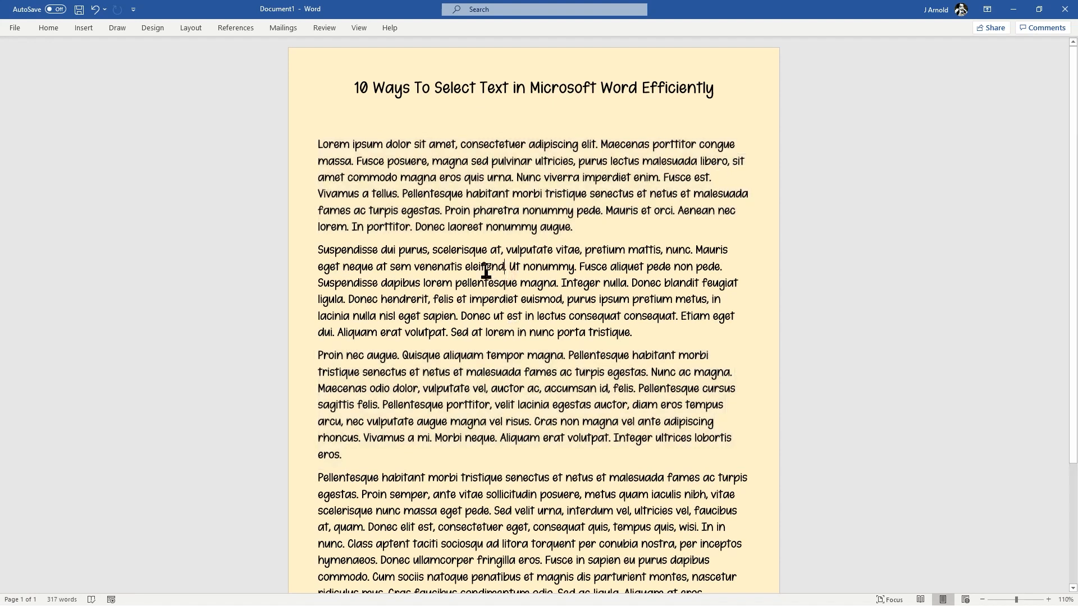
Select the words "posuere", "habitant", "Mauris", "scelerisque" and "dapibus" together and set their font colour to red
ctrl+scroll(450, 144, up, 10)
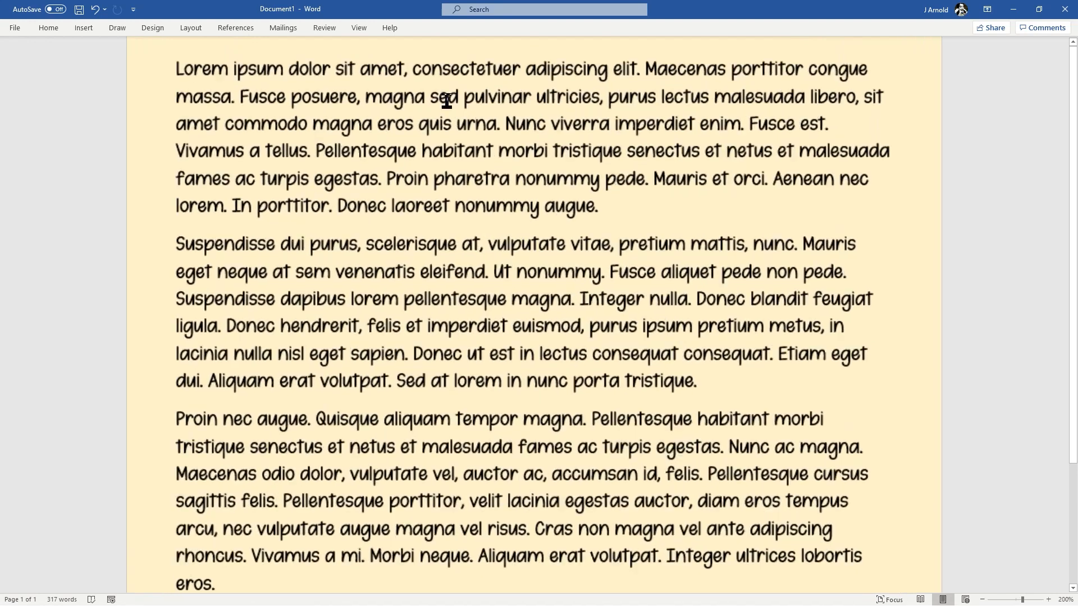
scroll(449, 152, up, 3)
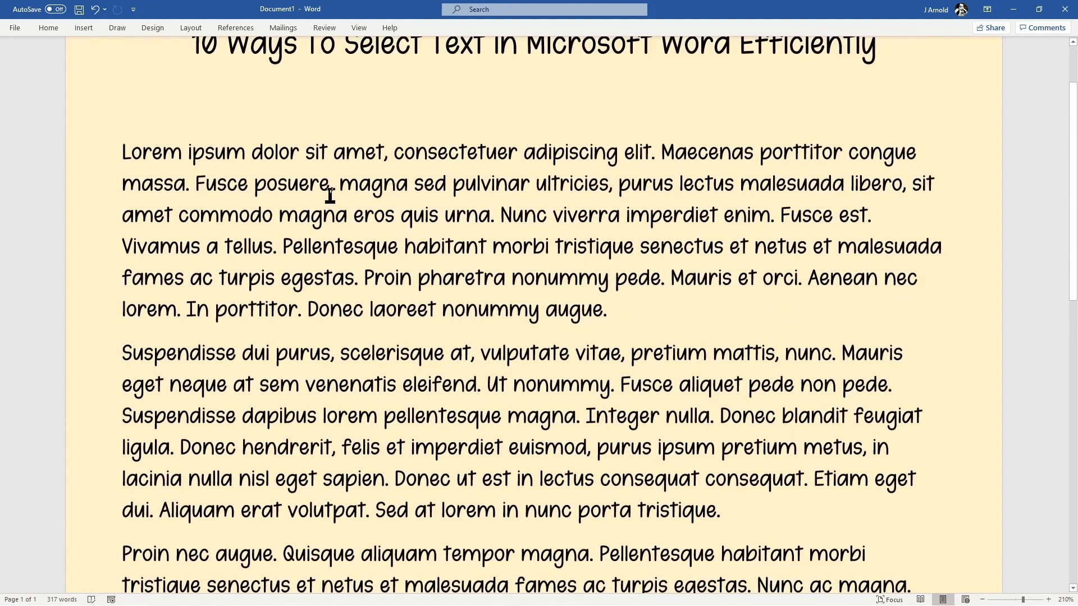
ctrl+click(288, 185)
double_click(289, 186)
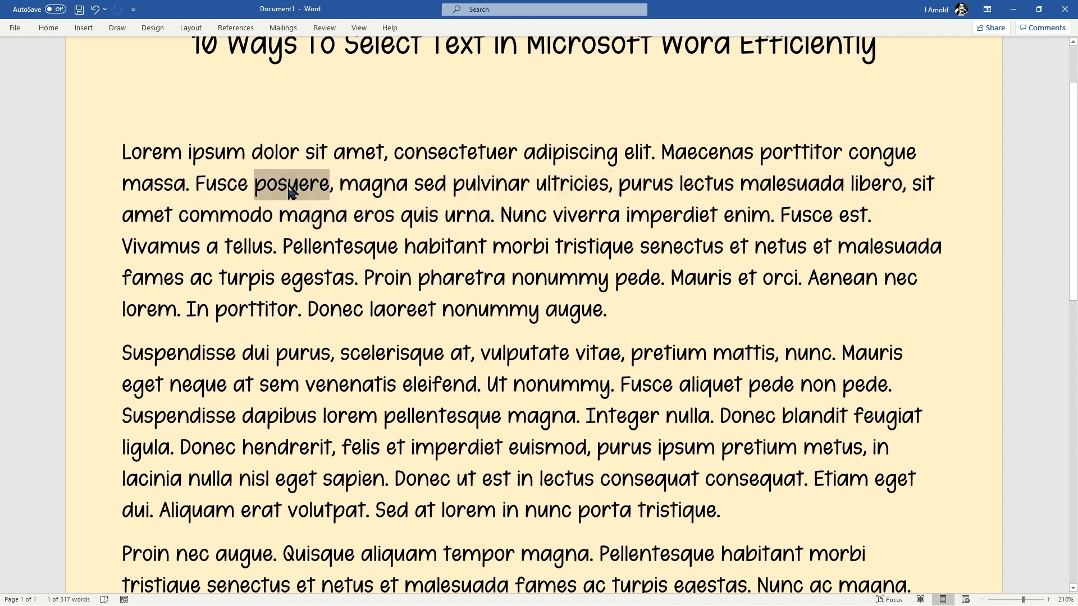
ctrl+double_click(447, 247)
ctrl+double_click(709, 275)
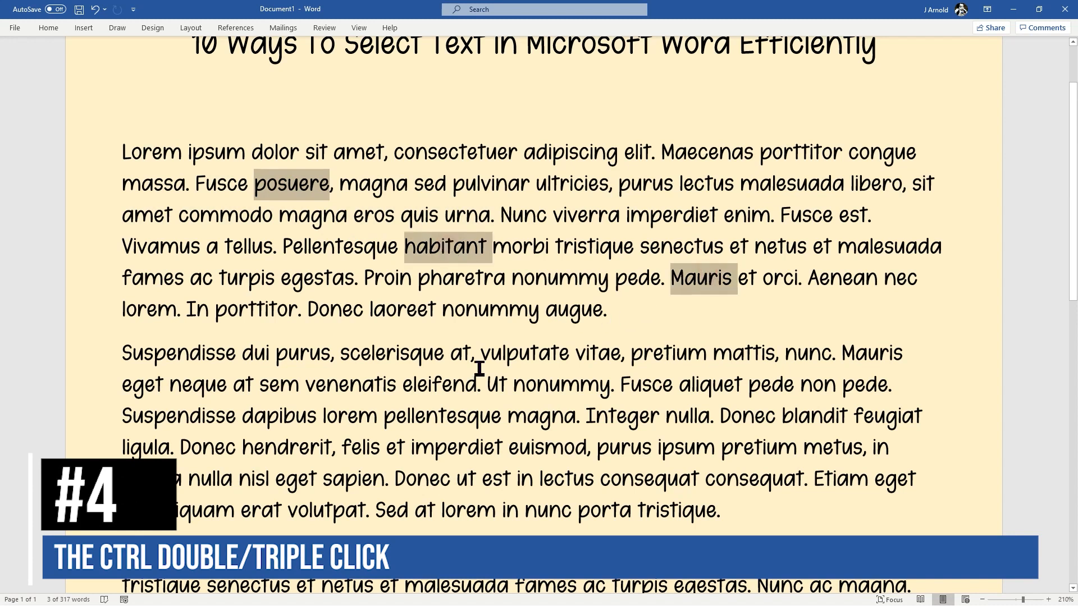
ctrl+double_click(401, 362)
ctrl+double_click(266, 421)
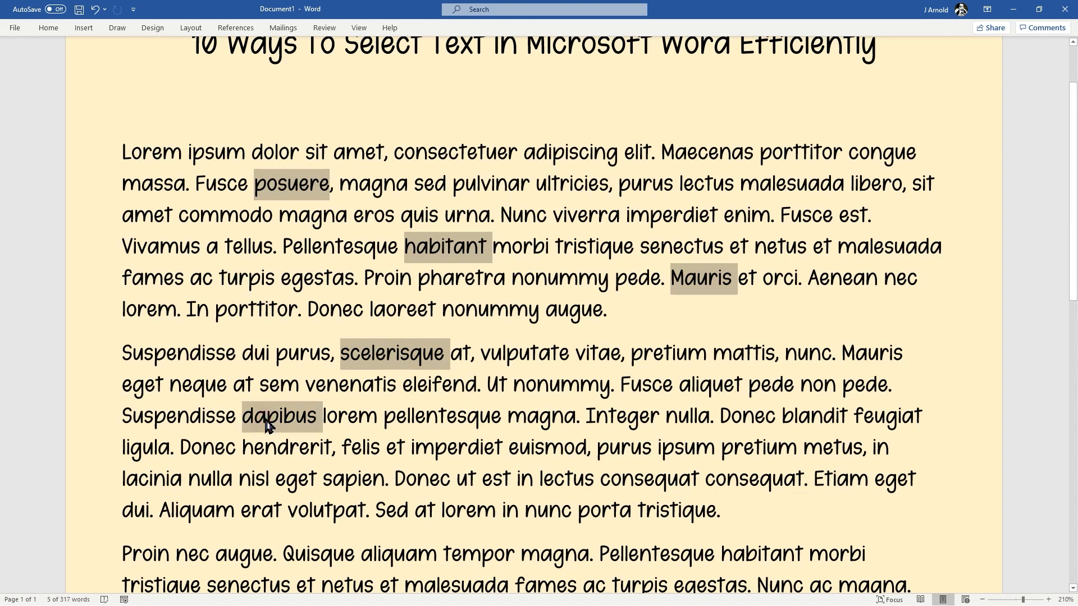
click(48, 28)
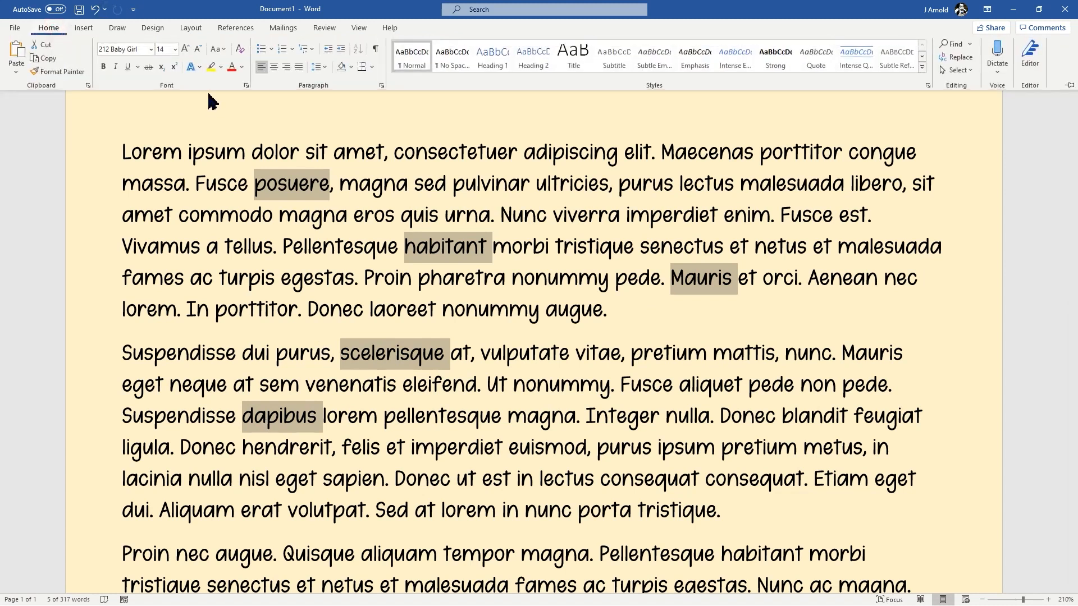
click(231, 70)
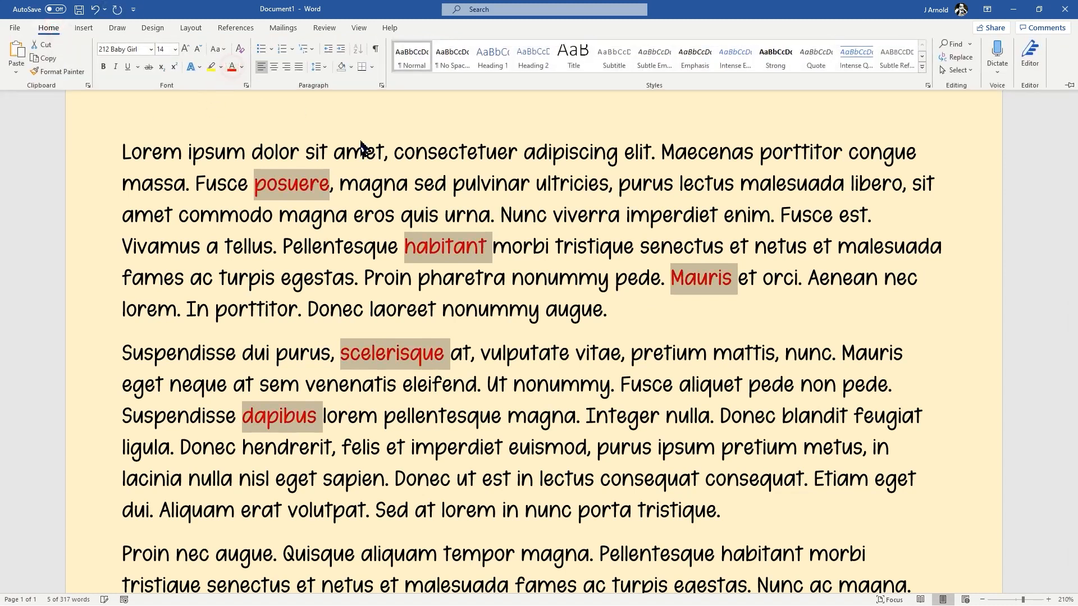
click(426, 188)
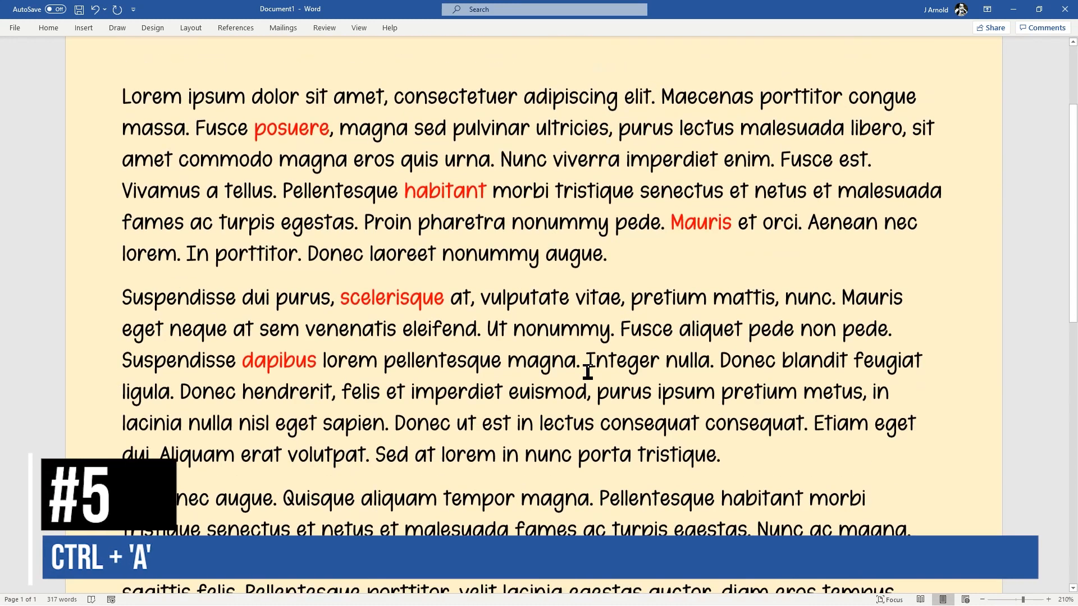
Select a block of text from the third line of the second paragraph back up into the first paragraph, and clear the selection
click(640, 305)
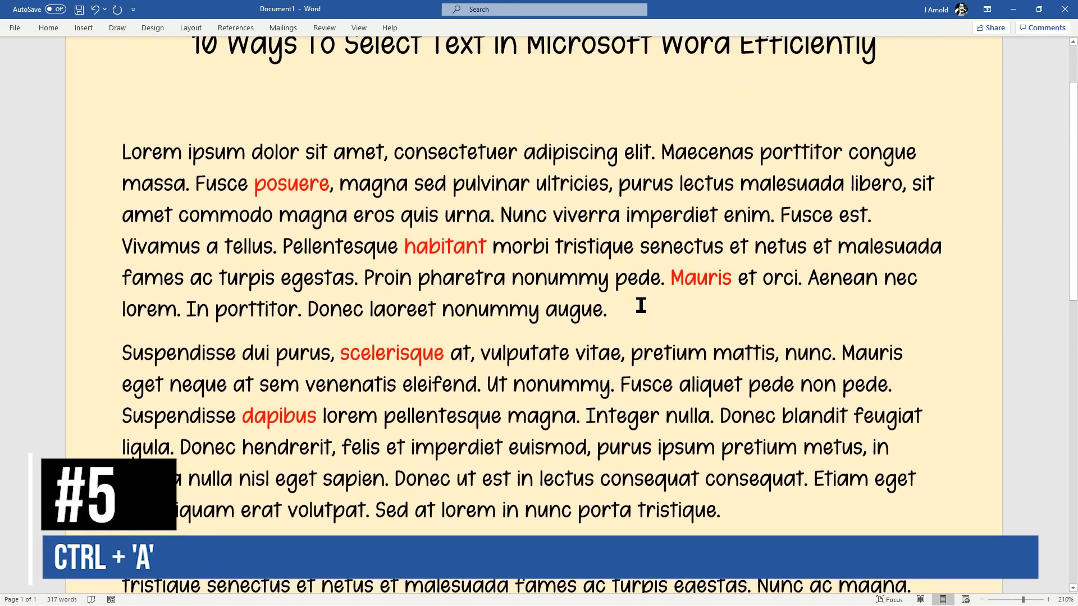
ctrl+scroll(641, 305, down, 3)
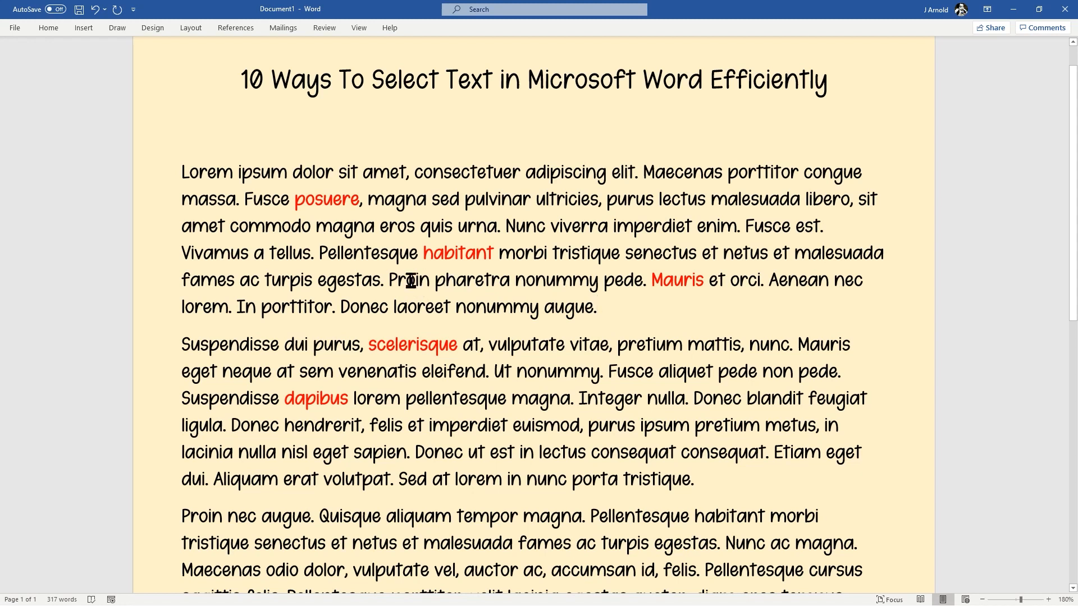
drag(504, 398, 243, 186)
click(265, 258)
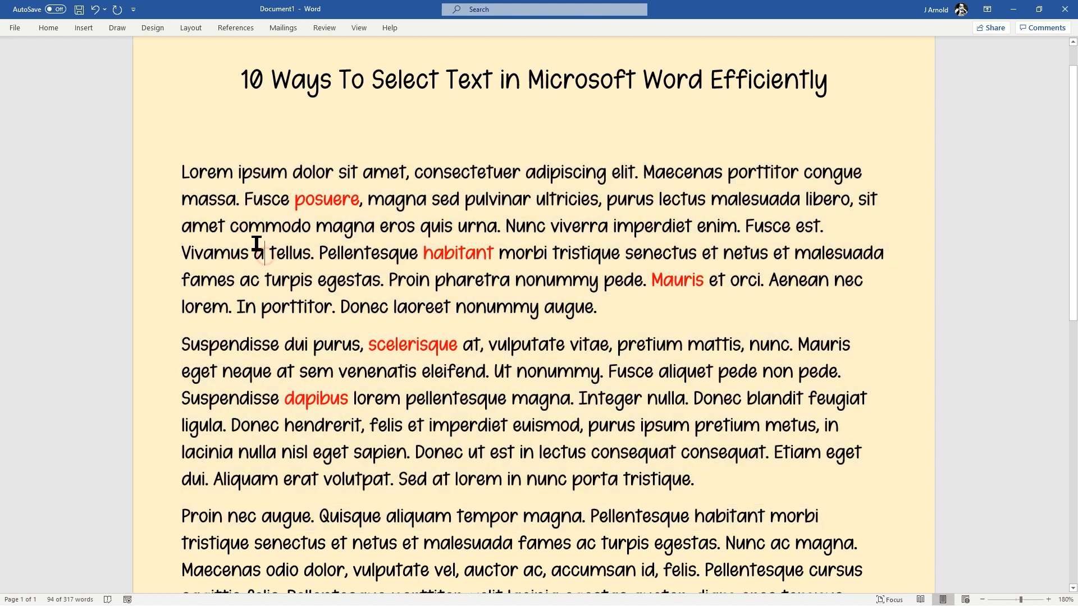
click(150, 169)
click(207, 197)
click(164, 177)
click(212, 176)
click(194, 184)
click(282, 210)
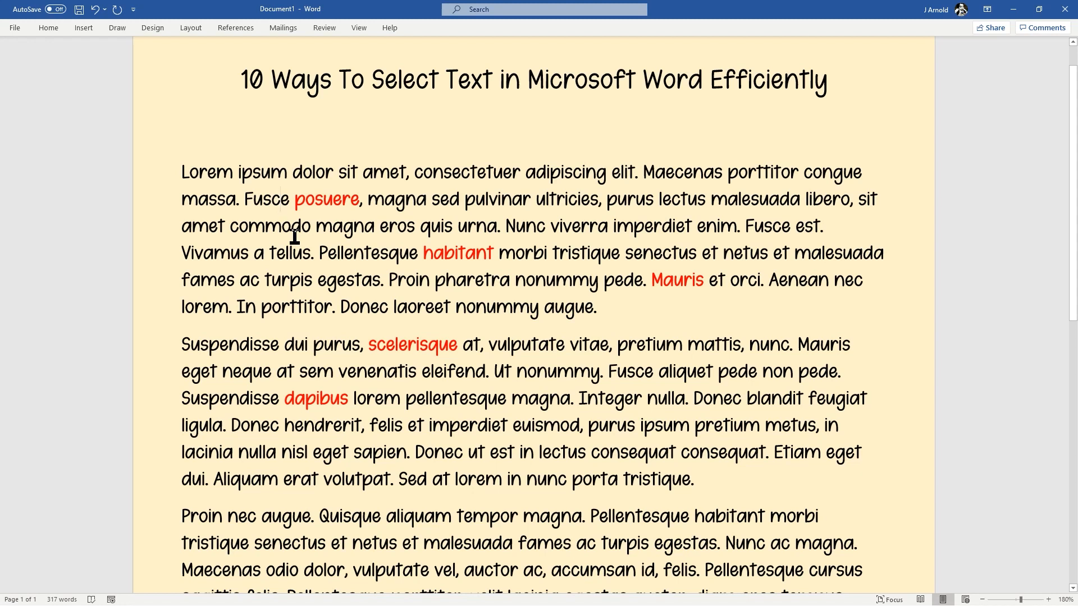
Select the entire document, including the title, and clear the selection
key(ctrl+a)
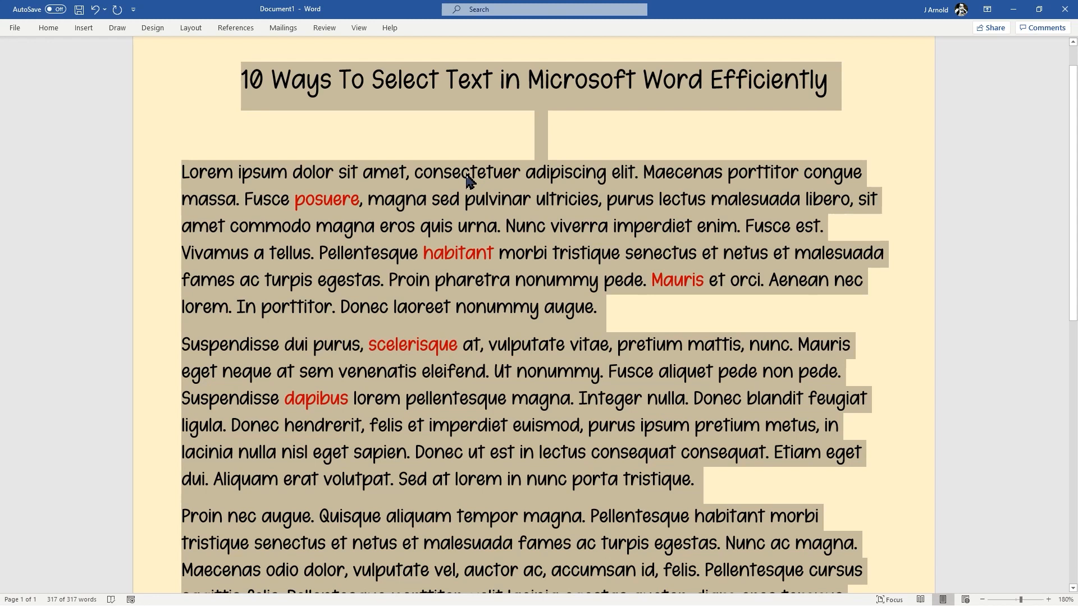
click(487, 227)
click(550, 259)
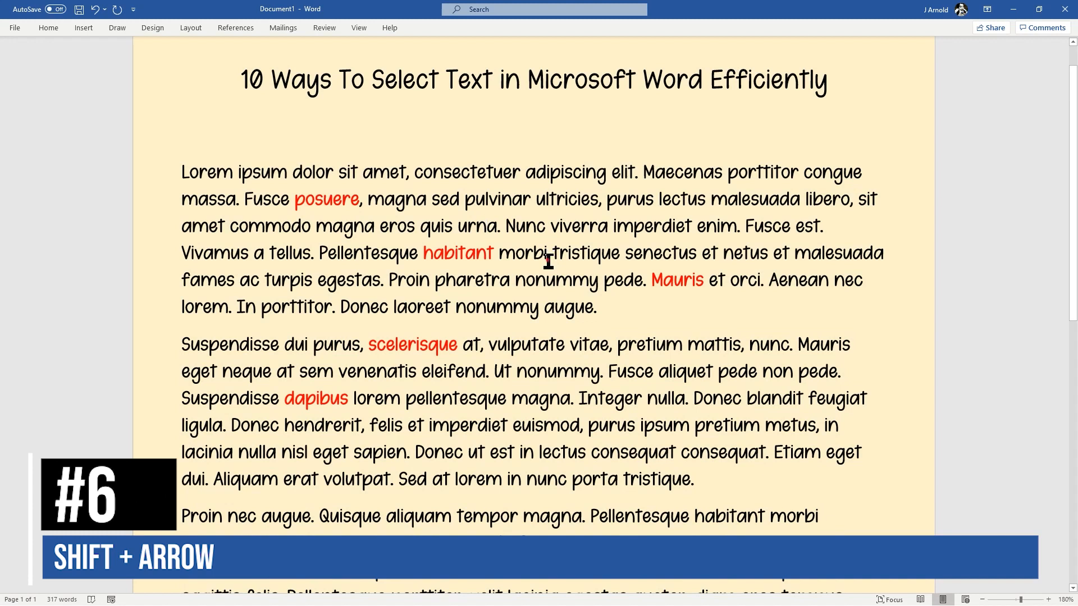
Select the phrase "viverra imperdiet enim" in the first paragraph's third line in one sweep, and clear the selection
ctrl+scroll(550, 247, up, 5)
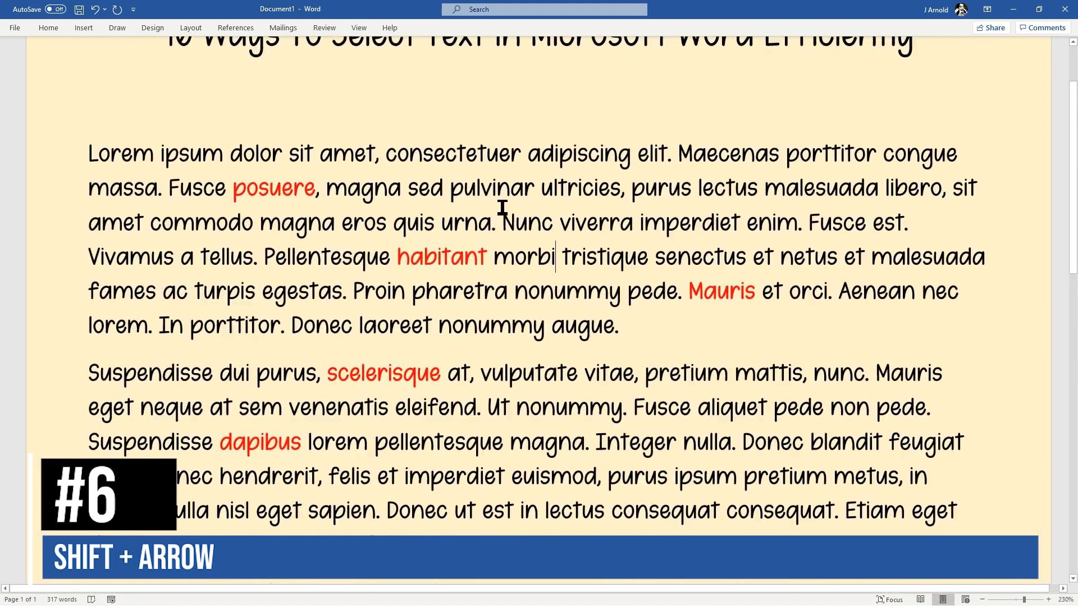
click(562, 223)
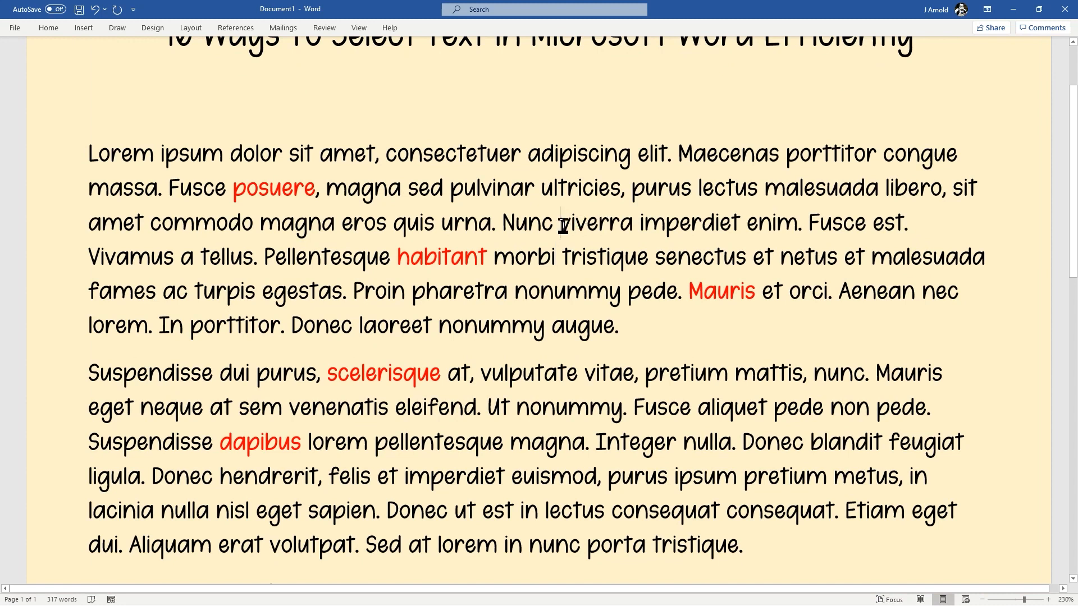
drag(562, 225, 785, 230)
click(649, 258)
Select the whole word "viverra", extend the selection through "enim", and clear it
double_click(595, 223)
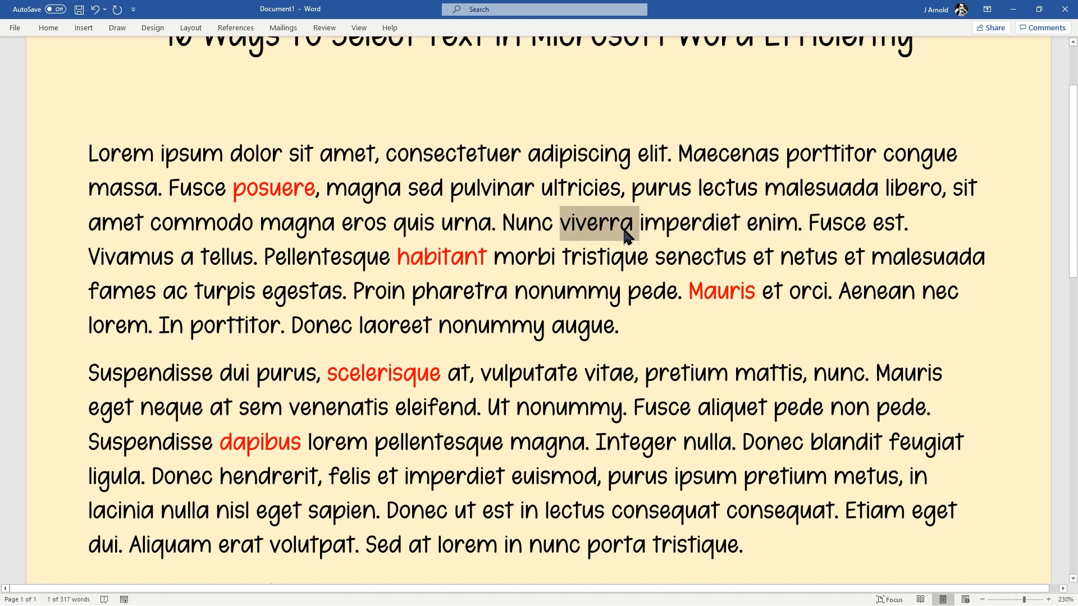
drag(680, 227, 783, 224)
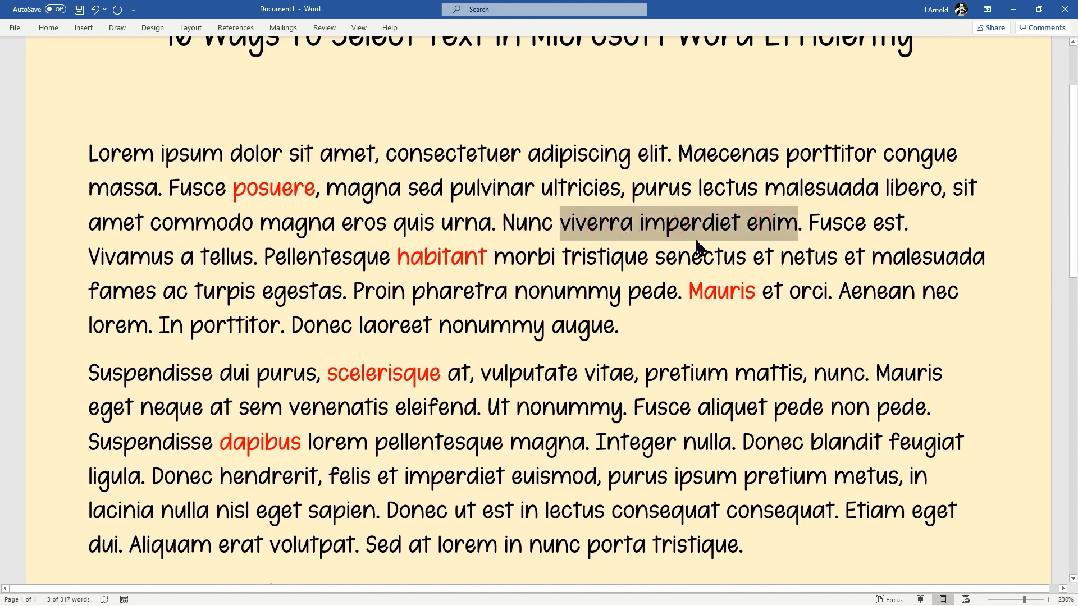
click(645, 224)
Place the cursor before "viverra" and extend the selection forward one character at a time through "enim"
click(560, 221)
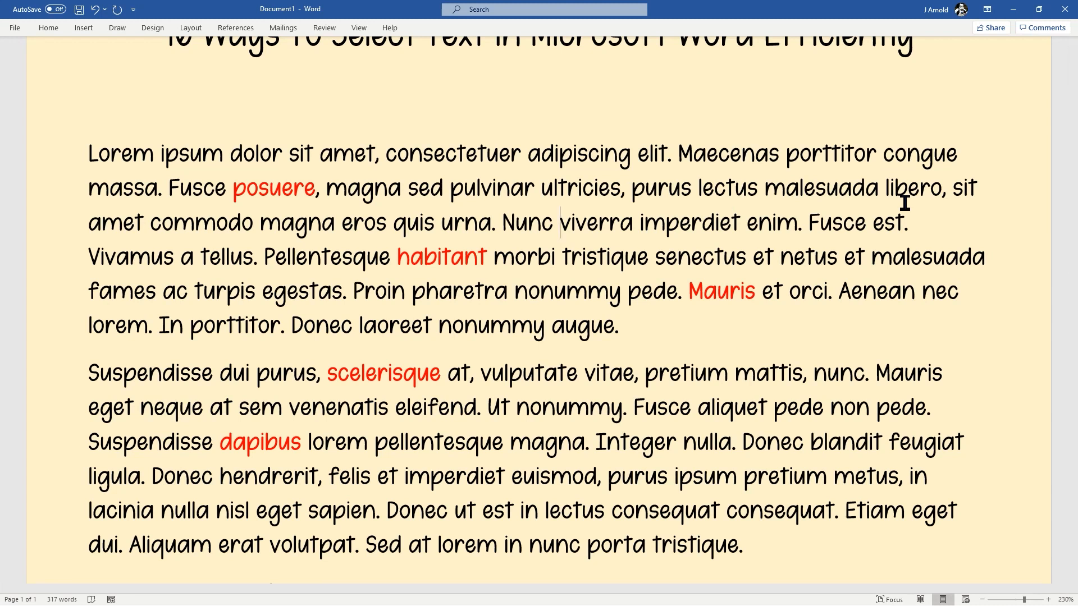
key(shift+Right)
key(shift+Right)
key(shift+Right)
key(shift+Right)
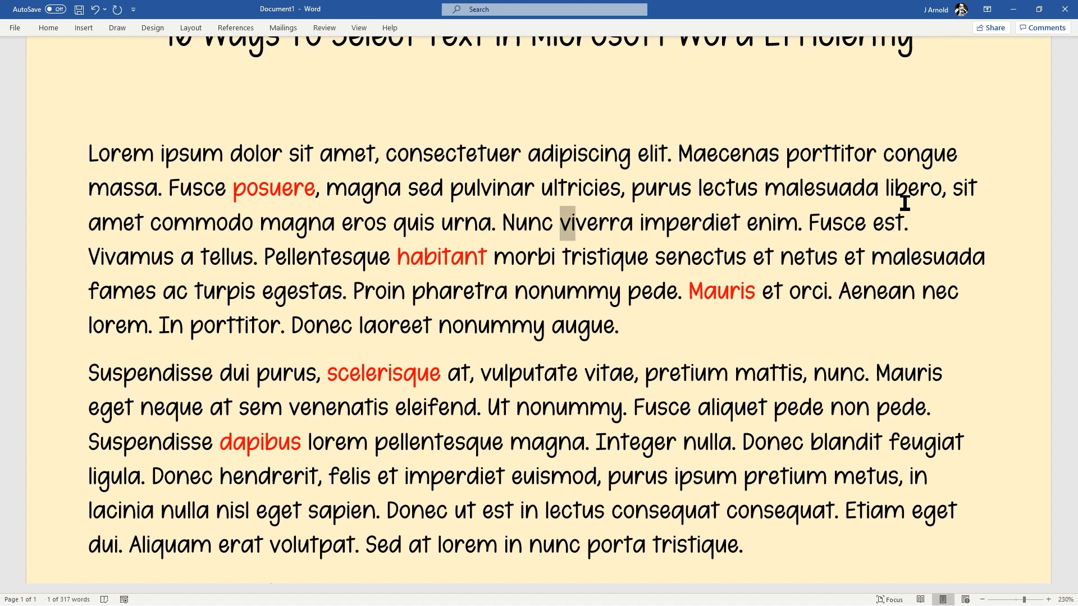
key(shift+Right)
key(shift+Right)
key(shift+Right)
key(shift+Right)
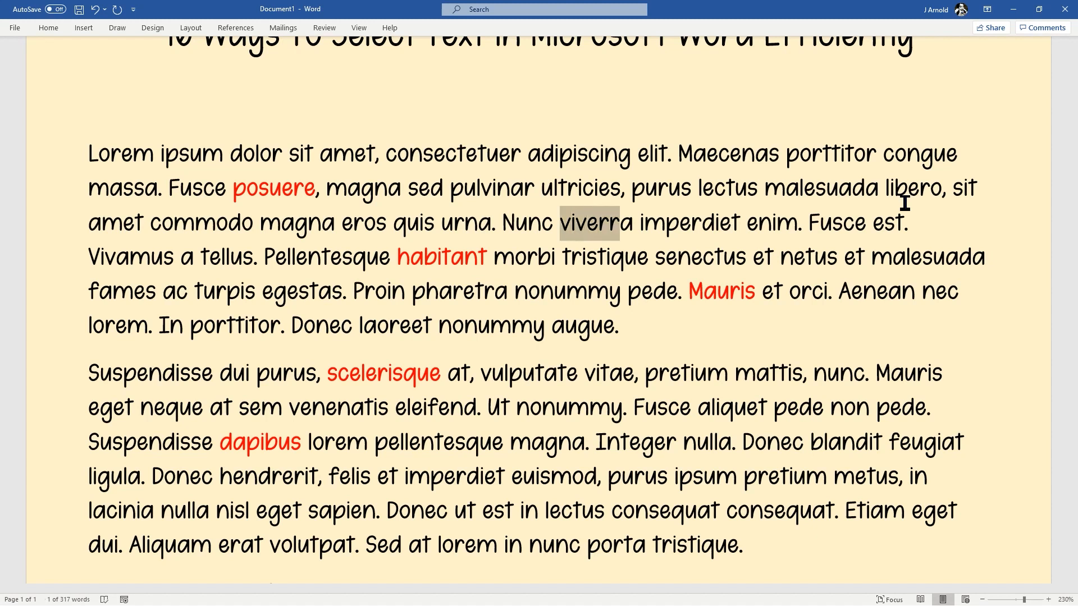
key(shift+Right)
key(shift+Right)
key(shift+Right)
key(shift+Right)
key(shift+Right)
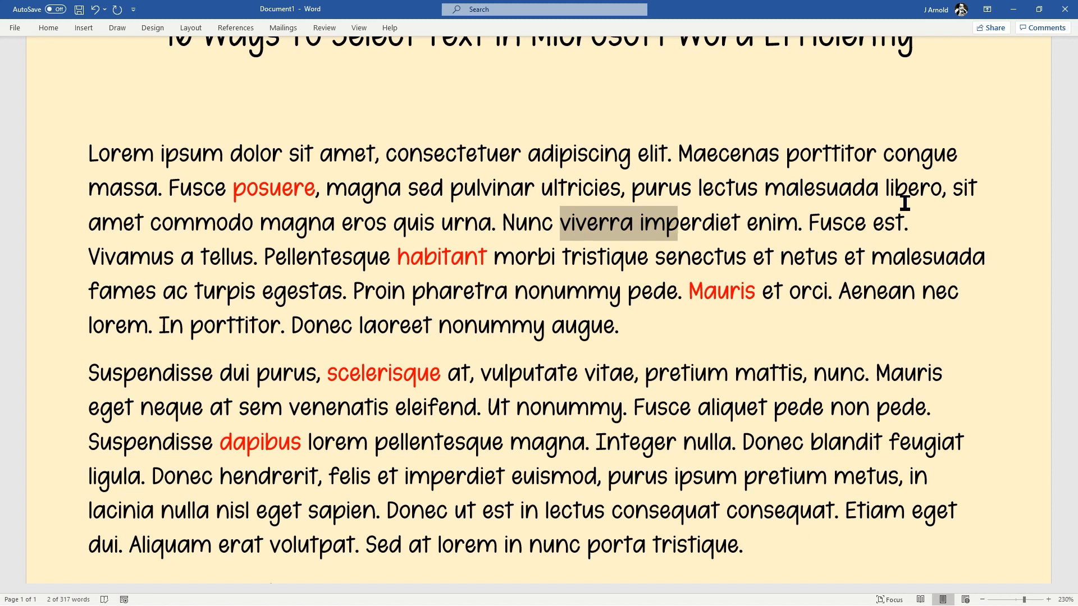
key(shift+Right)
key(shift+Right)
key(shift+Right)
key(shift+Right)
key(shift+Right)
key(shift+Right)
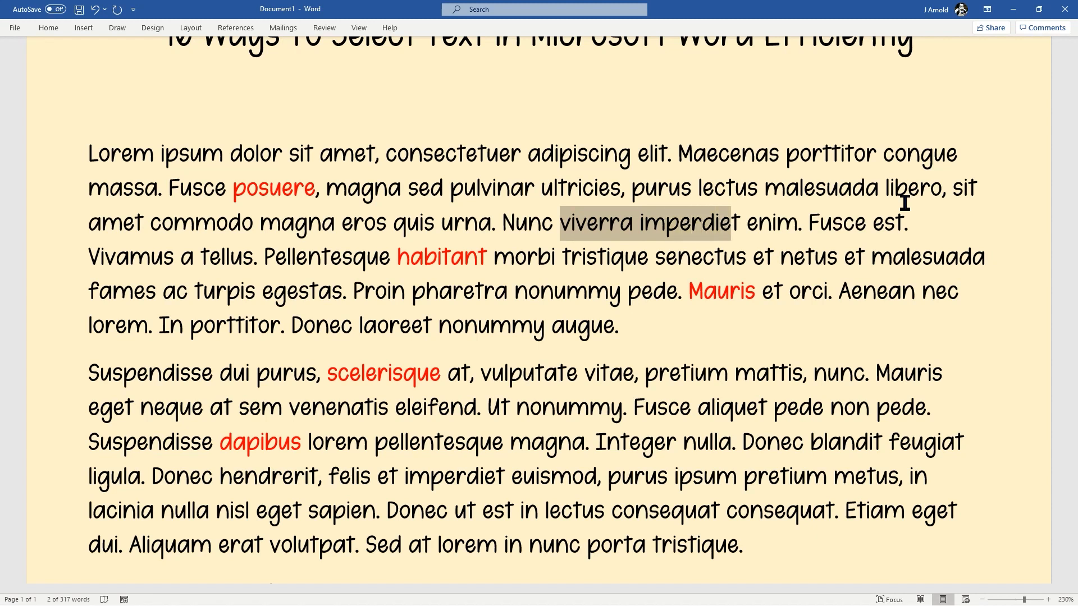
key(shift+Right)
key(shift+Right)
key(shift+Right)
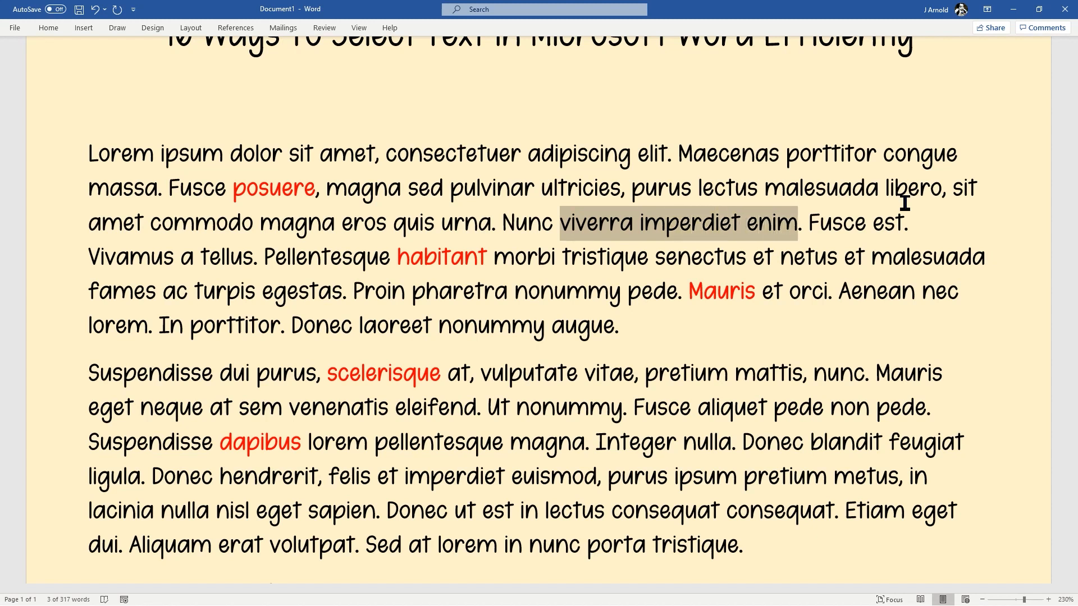
Shrink the selection one character at a time to its starting point and extend it backward over "Nunc"
key(shift+Left)
key(shift+Left)
key(shift+Left)
key(shift+Left)
key(shift+Left)
key(shift+Left)
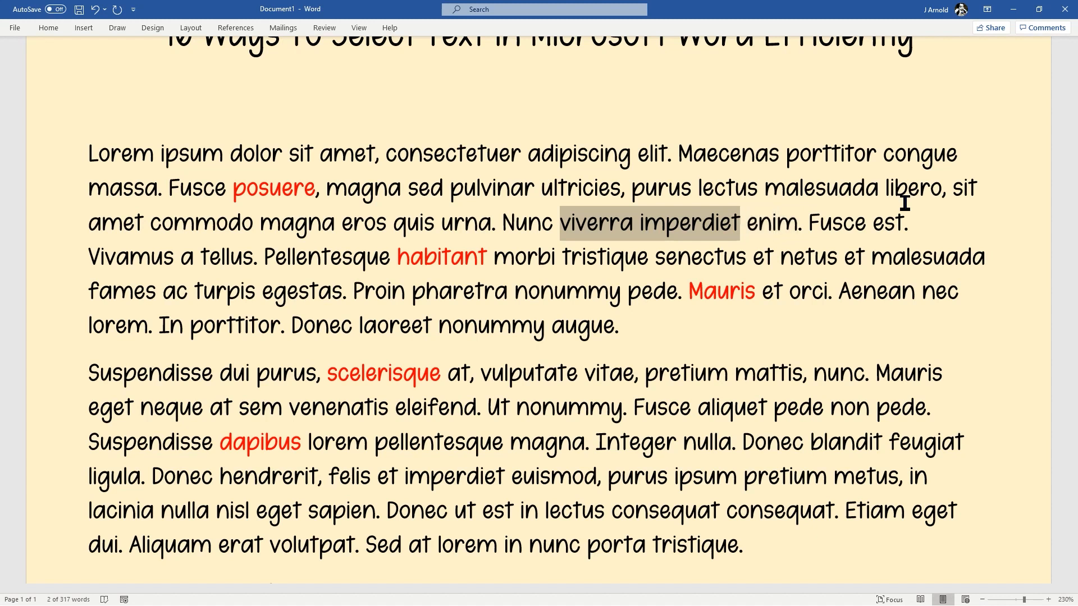
key(shift+Left)
key(shift+Left)
key(shift+Left)
key(shift+Left)
key(shift+Left)
key(shift+Left)
key(shift+Left)
key(shift+Left)
key(shift+Left)
key(shift+Left)
key(shift+Left)
key(shift+Left)
key(shift+Left)
key(shift+Left)
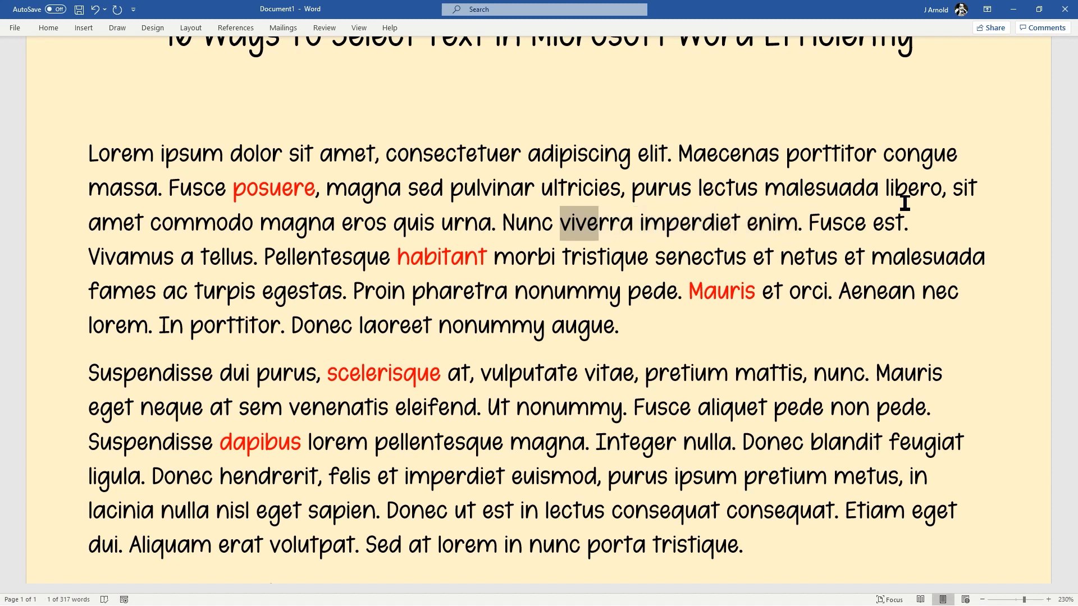
key(shift+Left)
key(shift+Left)
key(shift+Left)
key(shift+Left)
key(shift+Left)
key(shift+Left)
key(shift+Left)
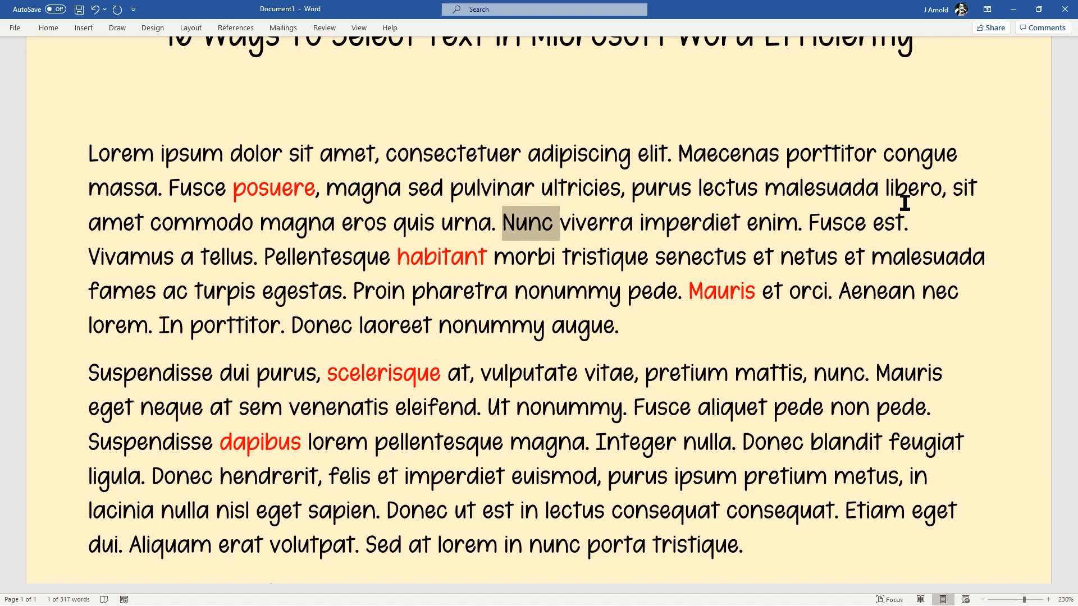
Extend the selection forward and backward around the point before "viverra" several times, ending with only "viverra" selected
key(shift+Right)
key(shift+Right)
key(shift+Right)
key(shift+Right)
key(shift+Right)
key(shift+Right)
key(shift+Right)
key(shift+Right)
key(shift+Right)
key(shift+Right)
key(shift+Right)
key(shift+Right)
key(shift+Right)
key(shift+Right)
key(shift+Right)
key(shift+Right)
key(shift+Right)
key(shift+Right)
key(shift+Right)
key(shift+Right)
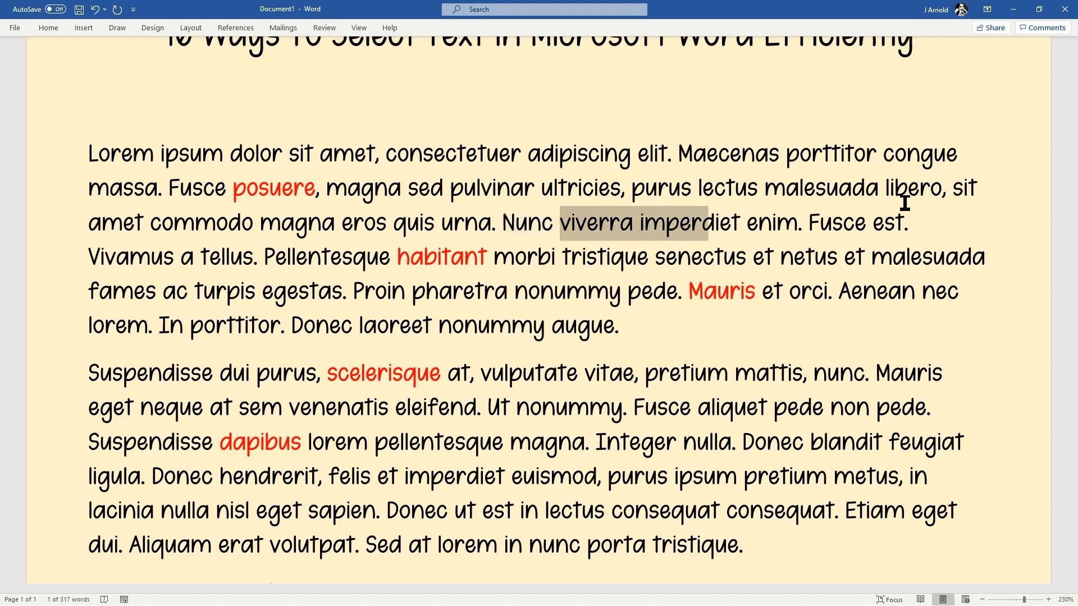
key(shift+Left)
key(shift+Left)
key(shift+Left)
key(shift+Left)
key(shift+Left)
key(shift+Left)
key(shift+Left)
key(shift+Left)
key(shift+Left)
key(shift+Left)
key(shift+Left)
key(shift+Left)
key(shift+Left)
key(shift+Left)
key(shift+Left)
key(shift+Left)
key(shift+Left)
key(shift+Left)
key(shift+Left)
key(shift+Left)
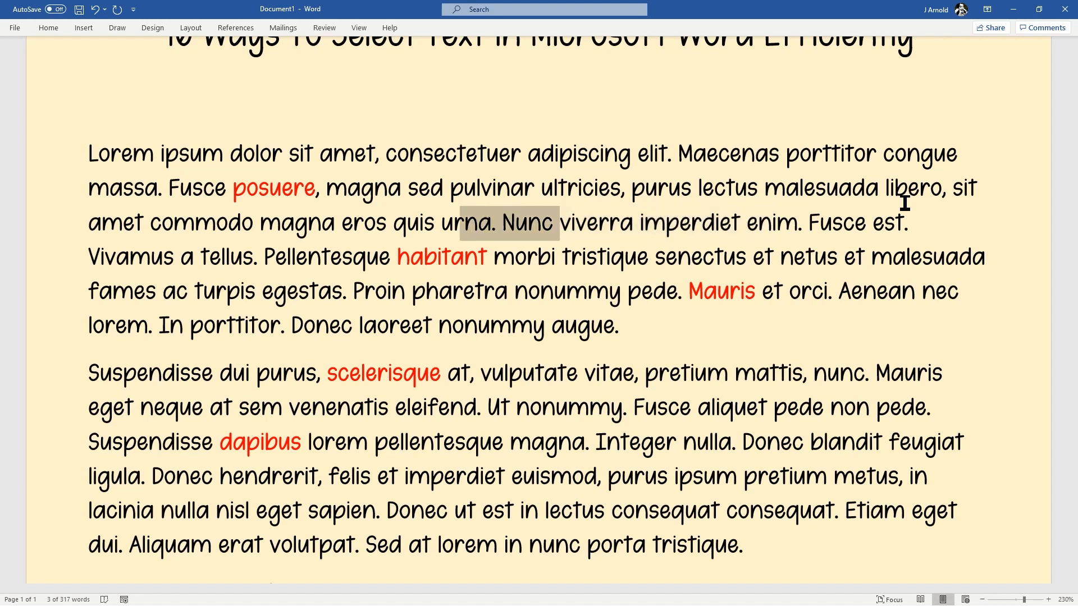
key(shift+Right)
key(shift+Right)
key(shift+Right)
key(shift+Right)
key(shift+Right)
key(shift+Right)
key(shift+Right)
key(shift+Right)
key(shift+Right)
key(shift+Right)
key(shift+Right)
key(shift+Right)
key(shift+Right)
key(shift+Right)
key(shift+Right)
key(shift+Right)
key(shift+Right)
key(shift+Right)
key(shift+Right)
key(shift+Right)
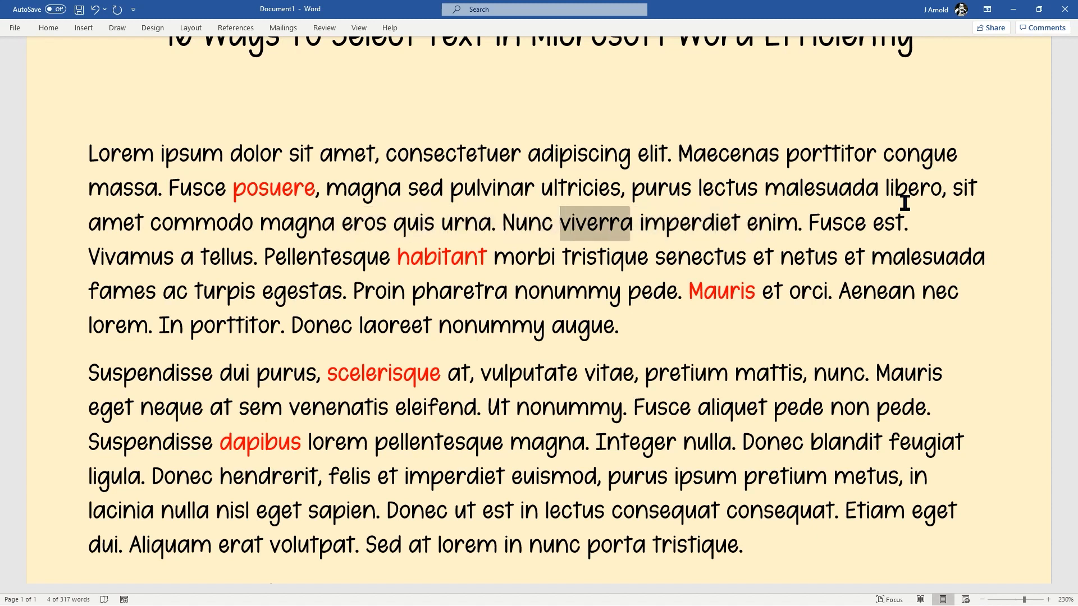
key(shift+Left)
key(shift+Left)
key(shift+Left)
key(shift+Left)
key(shift+Left)
key(shift+Left)
key(shift+Left)
key(shift+Left)
key(shift+Left)
key(shift+Left)
key(shift+Left)
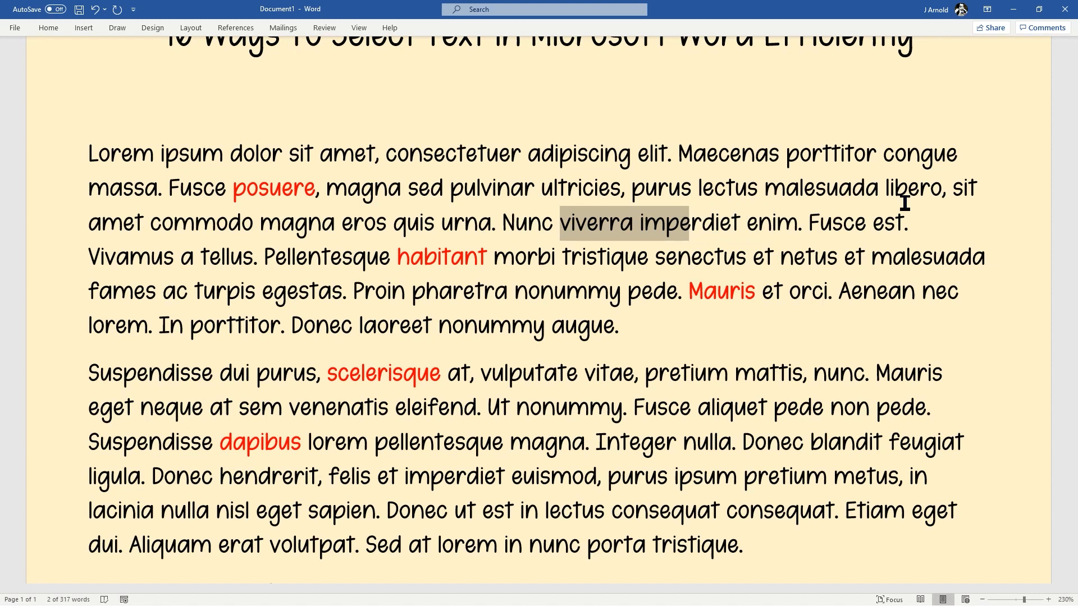
key(shift+Left)
key(shift+Left)
key(shift+Left)
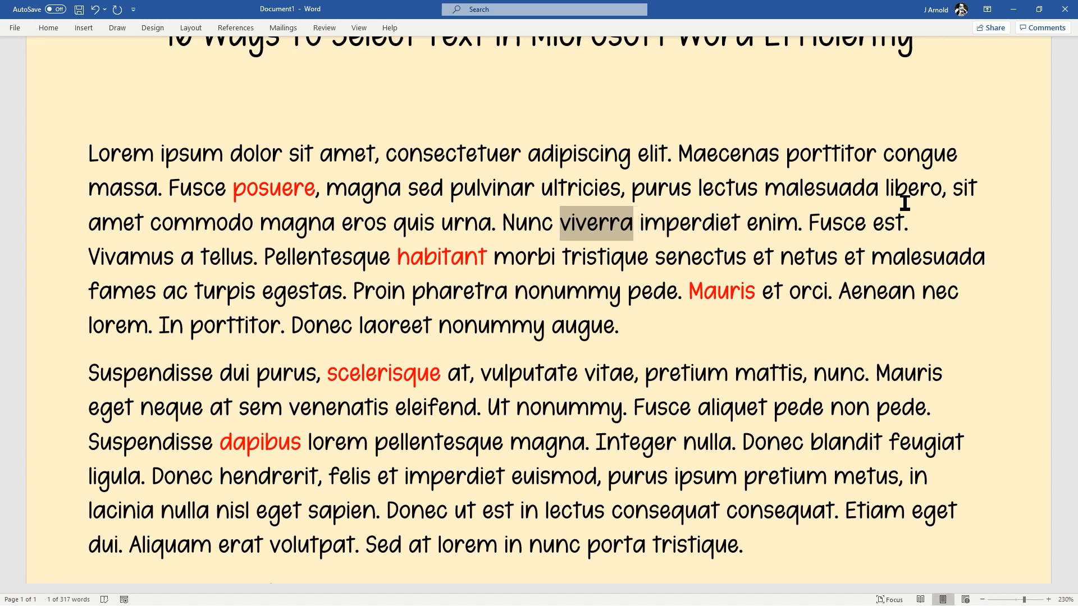
Select the word "imperdiet", switch the selection to the word "pulvinar" in the second line, and clear it
double_click(688, 229)
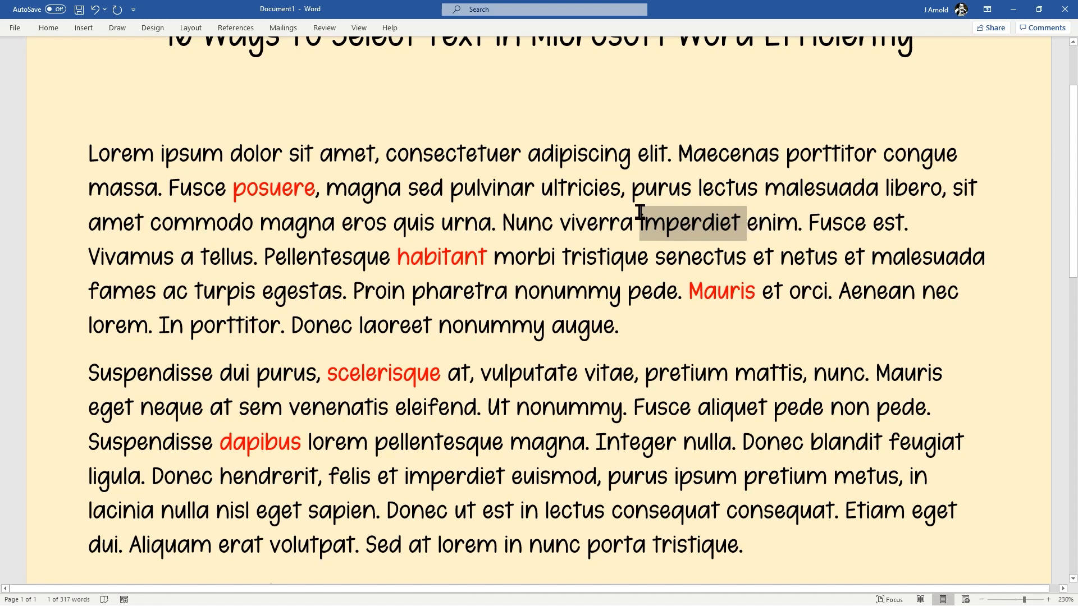
double_click(483, 190)
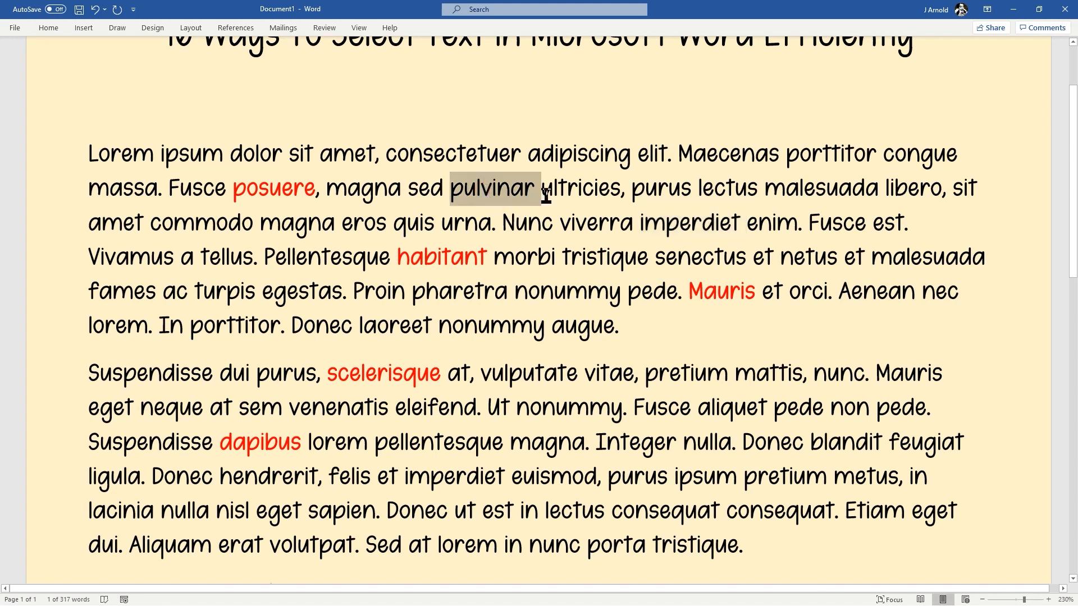
click(512, 190)
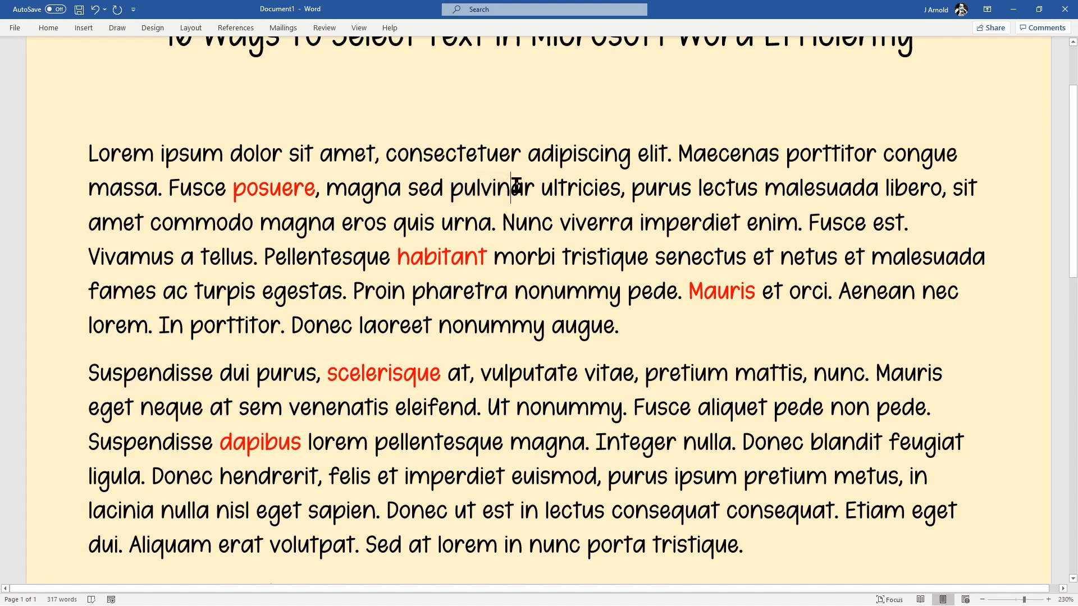
Place the cursor before "pulvinar" and select exactly that word one character at a time, without the trailing space
click(453, 190)
key(shift+Right)
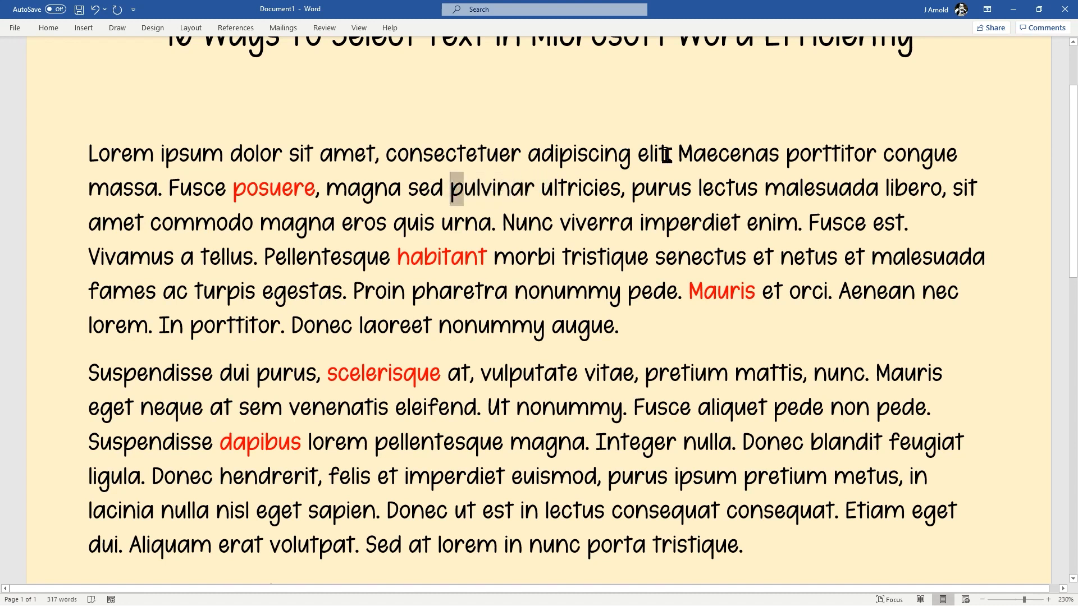
key(shift+Right)
key(shift+Right)
key(shift+Right)
key(shift+Right)
key(shift+Right)
key(shift+Right)
key(shift+Right)
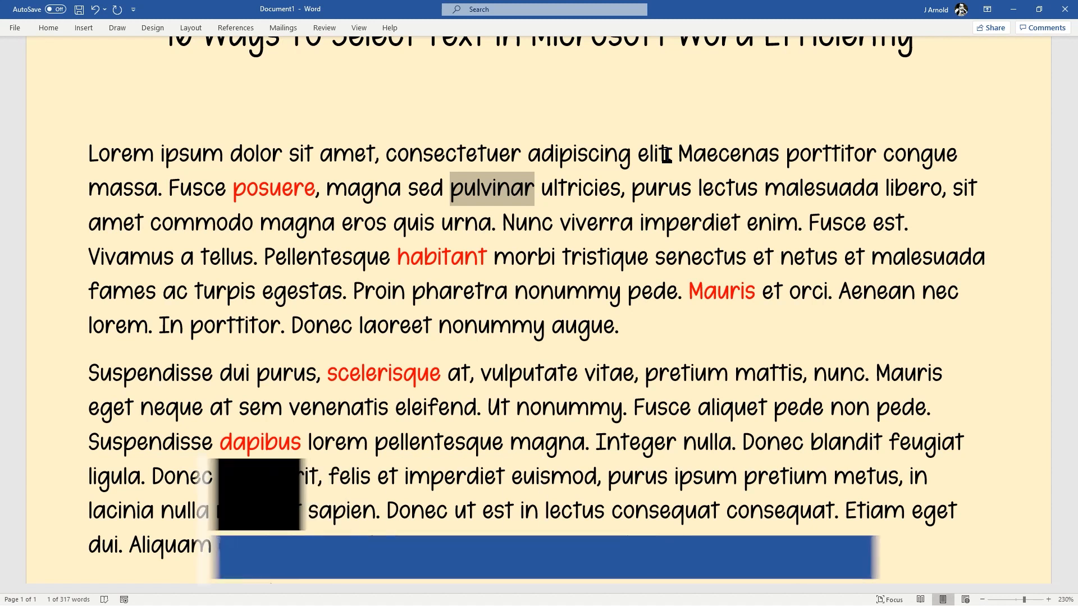
Place the cursor in the middle of "Nunc" in the third line and extend the selection forward character by character into "viverra"
click(542, 224)
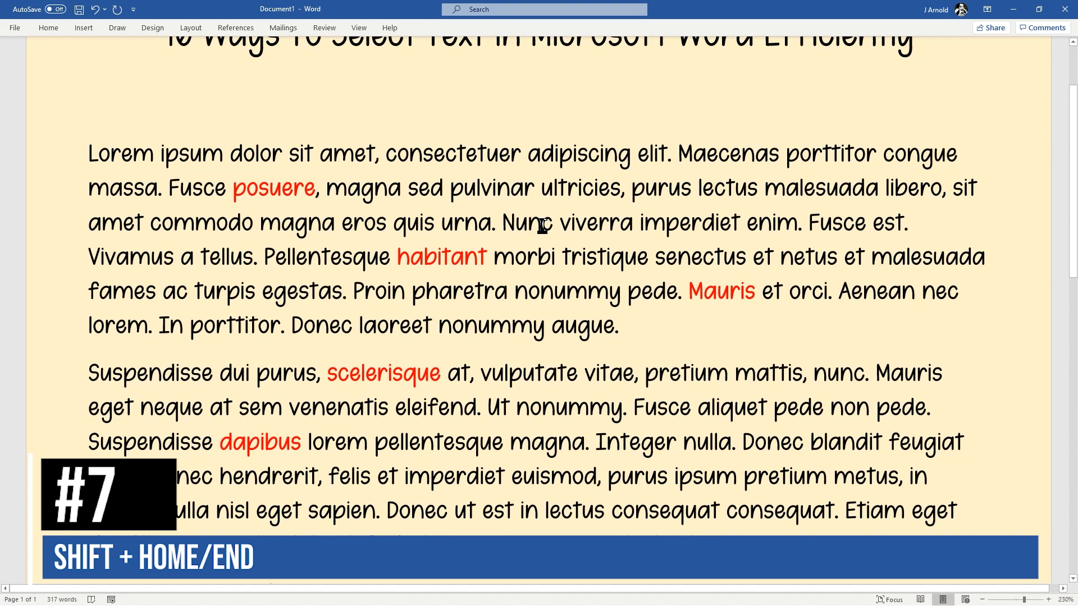
click(516, 219)
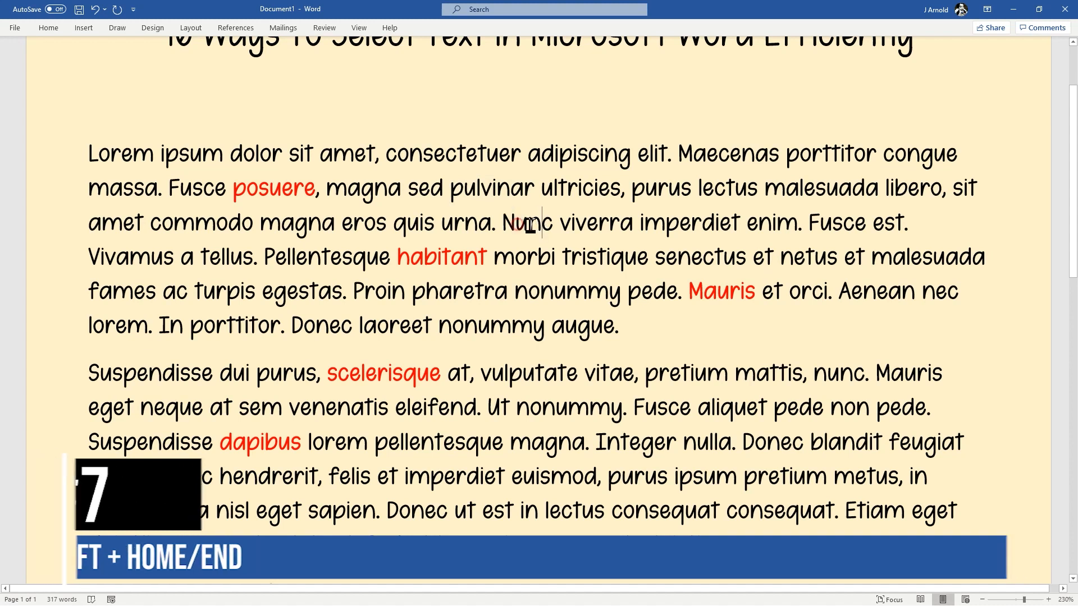
click(527, 223)
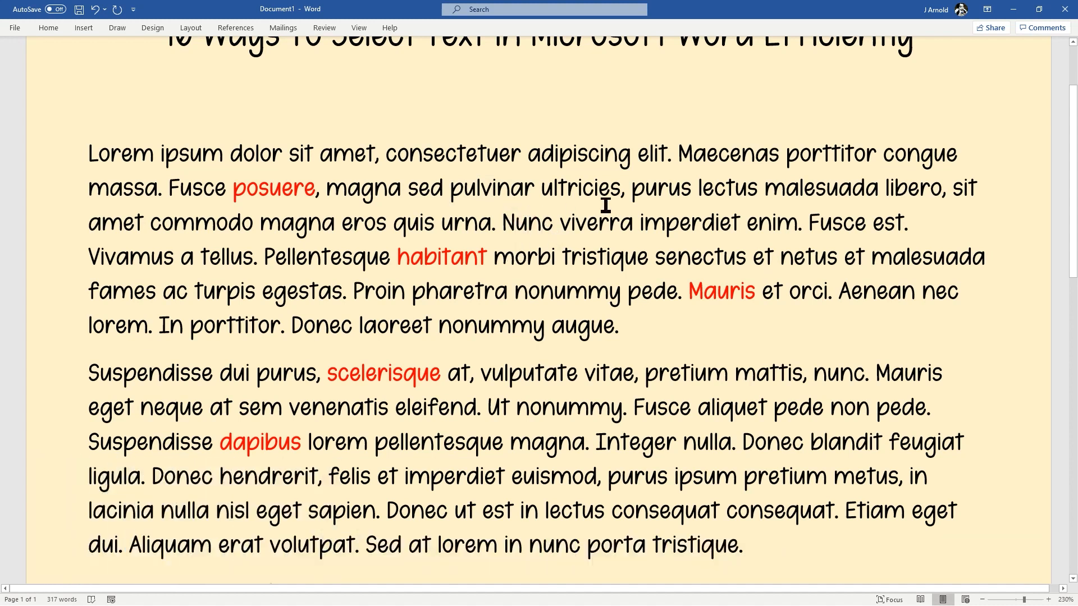
key(shift+Right)
key(shift+Right)
key(shift+Right)
key(shift+Right)
key(shift+Right)
key(shift+Right)
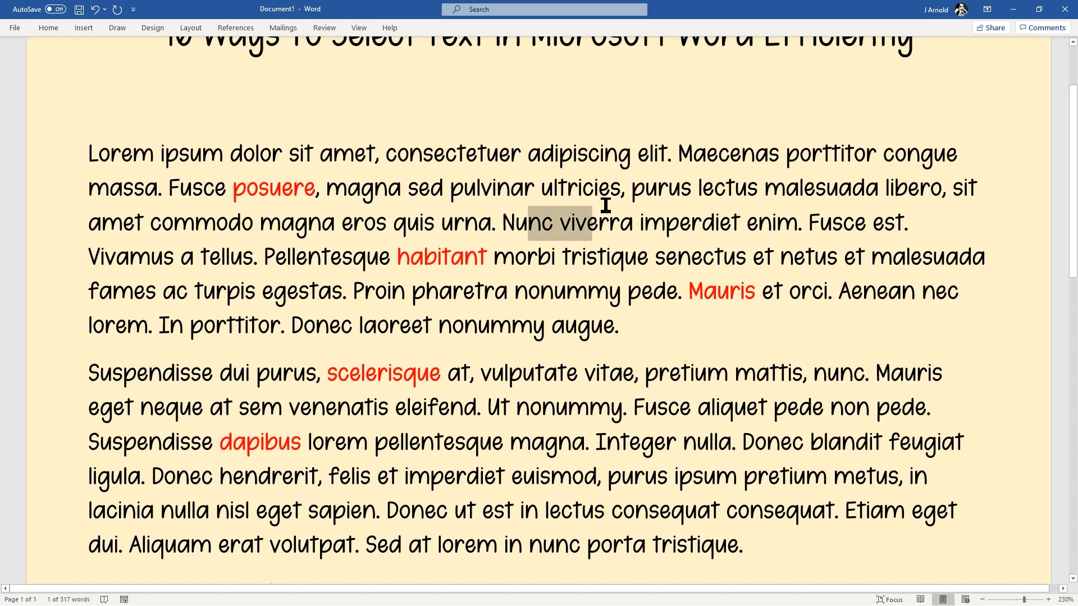
Shrink the selection character by character past its starting point and extend it backward over the "u" of "Nunc"
key(shift+Left)
key(shift+Left)
key(shift+Left)
key(shift+Left)
key(shift+Left)
key(shift+Left)
key(shift+Left)
key(shift+Left)
key(shift+Right)
key(shift+Right)
key(shift+Right)
key(shift+Right)
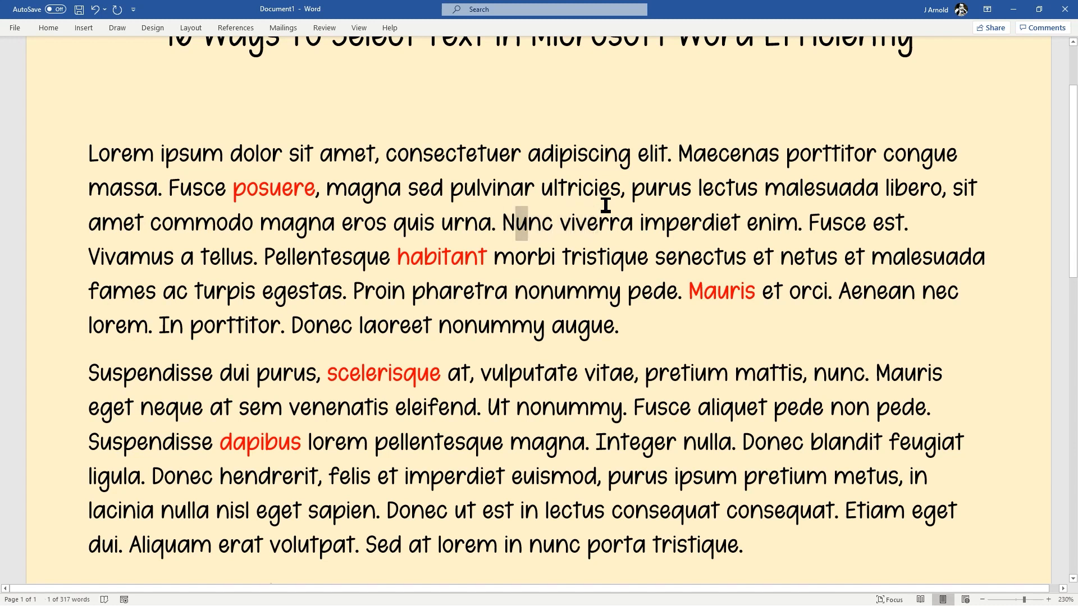
Extend the selection forward from the middle of "Nunc" through the period after "est" at the end of the third line
key(shift+Right)
key(shift+Right)
key(shift+Right)
key(shift+Right)
key(shift+Right)
key(shift+Right)
key(shift+Right)
key(shift+Right)
key(shift+Right)
key(shift+Right)
key(shift+Right)
key(shift+Right)
key(shift+Right)
key(shift+Right)
key(shift+Right)
key(shift+Right)
key(shift+Right)
key(shift+Right)
key(shift+Right)
key(shift+Right)
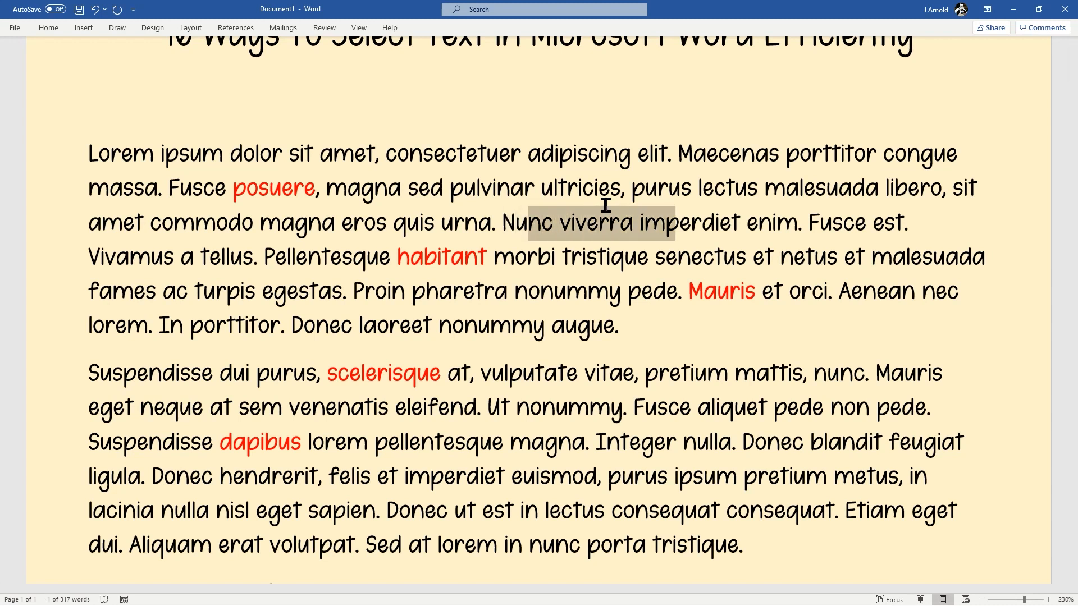
key(shift+Right)
key(shift+Right)
key(shift+Right)
key(shift+Right)
key(shift+Right)
key(shift+Right)
key(shift+Right)
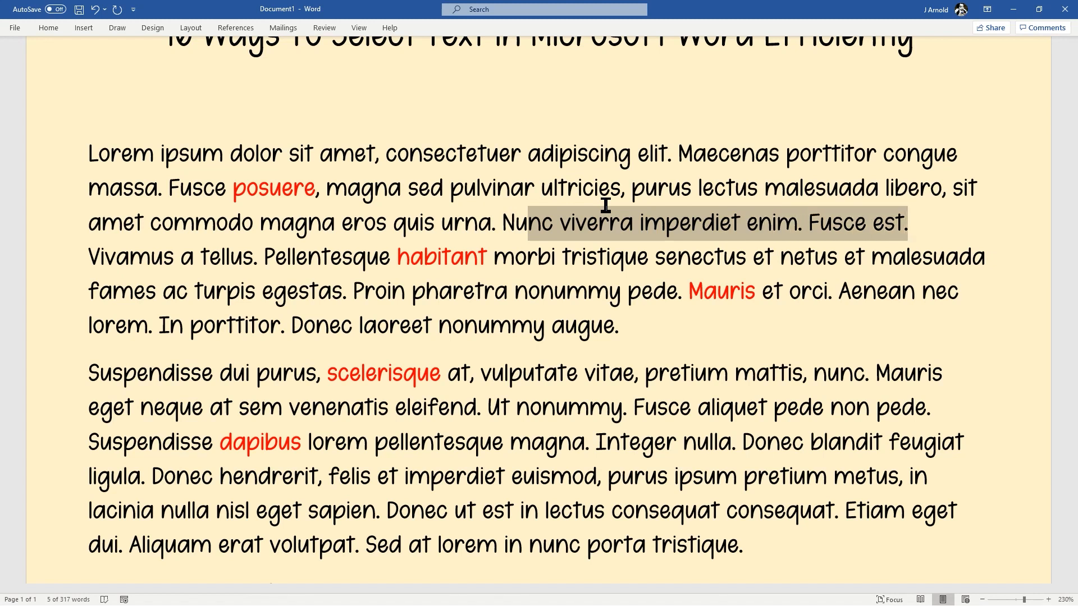
Shrink the selection backward character by character until only "nc vi" remains selected
key(shift+Left)
key(shift+Left)
key(shift+Left)
key(shift+Left)
key(shift+Left)
key(shift+Left)
key(shift+Left)
key(shift+Left)
key(shift+Left)
key(shift+Left)
key(shift+Left)
key(shift+Left)
key(shift+Left)
key(shift+Left)
key(shift+Left)
key(shift+Left)
key(shift+Left)
key(shift+Left)
key(shift+Left)
key(shift+Left)
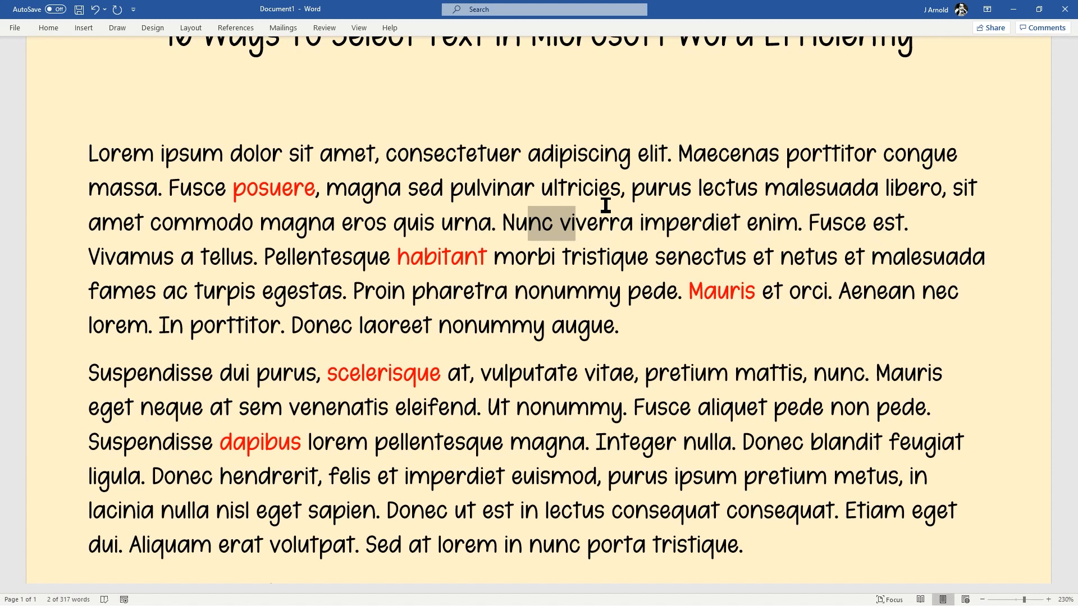
Extend the selection from the middle of "Nunc" to the very end of the third line, including the trailing space
key(ctrl+shift+Right)
key(ctrl+shift+Right)
key(ctrl+shift+Right)
key(ctrl+shift+Right)
key(ctrl+shift+Right)
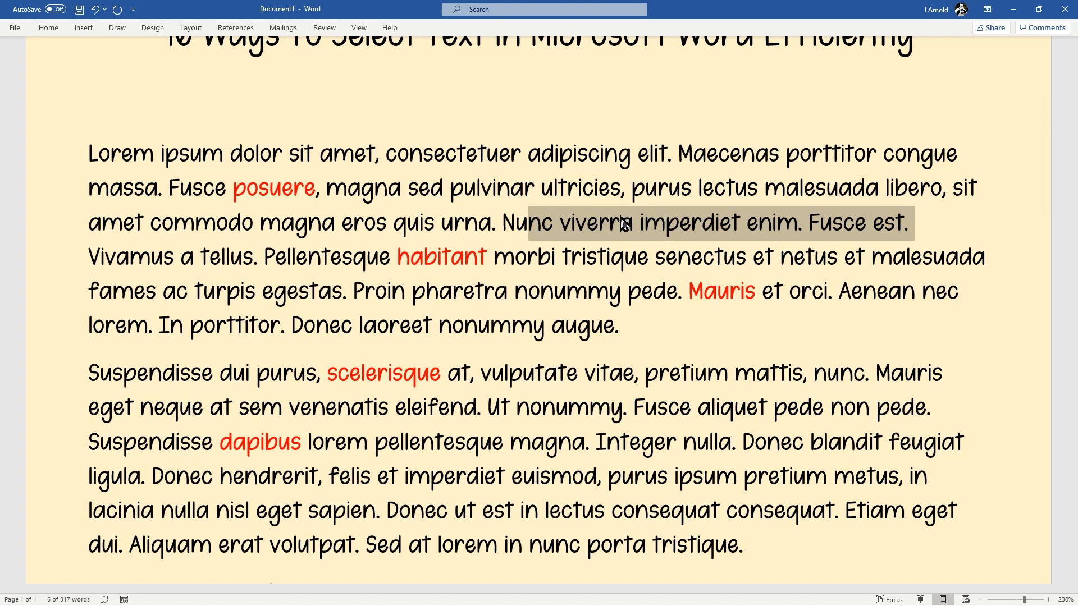
Place the cursor inside "pulvinar", select back to the start of the second line, and clear the selection
click(497, 188)
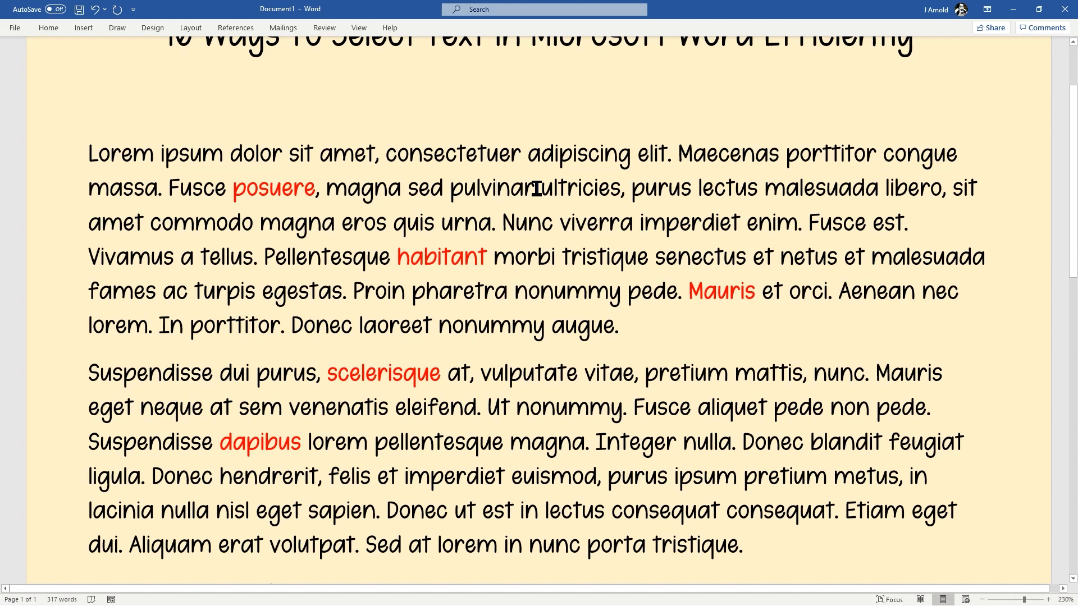
key(shift+Home)
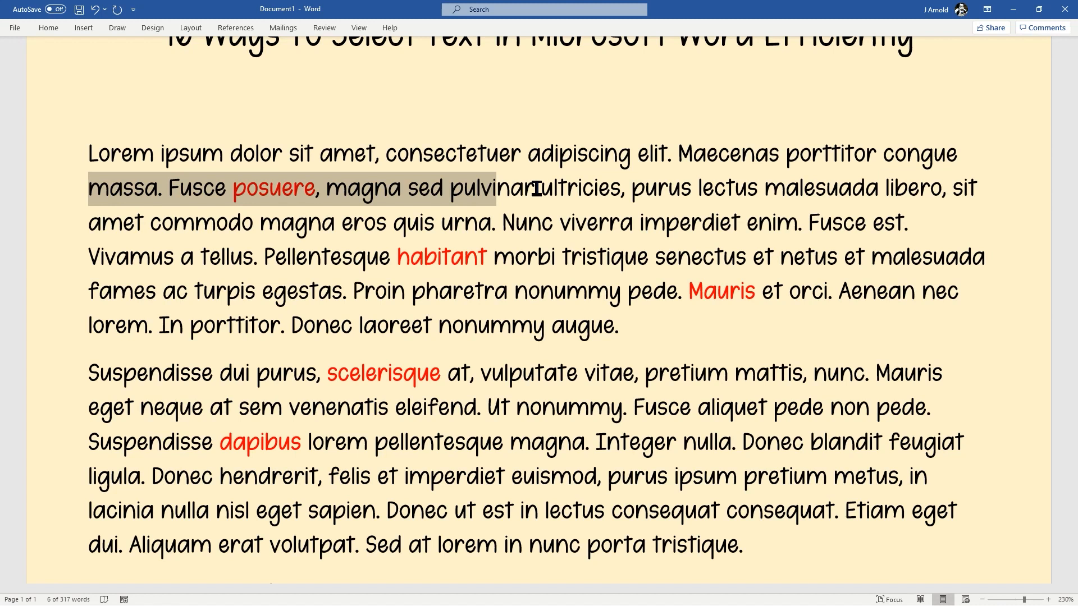
click(513, 279)
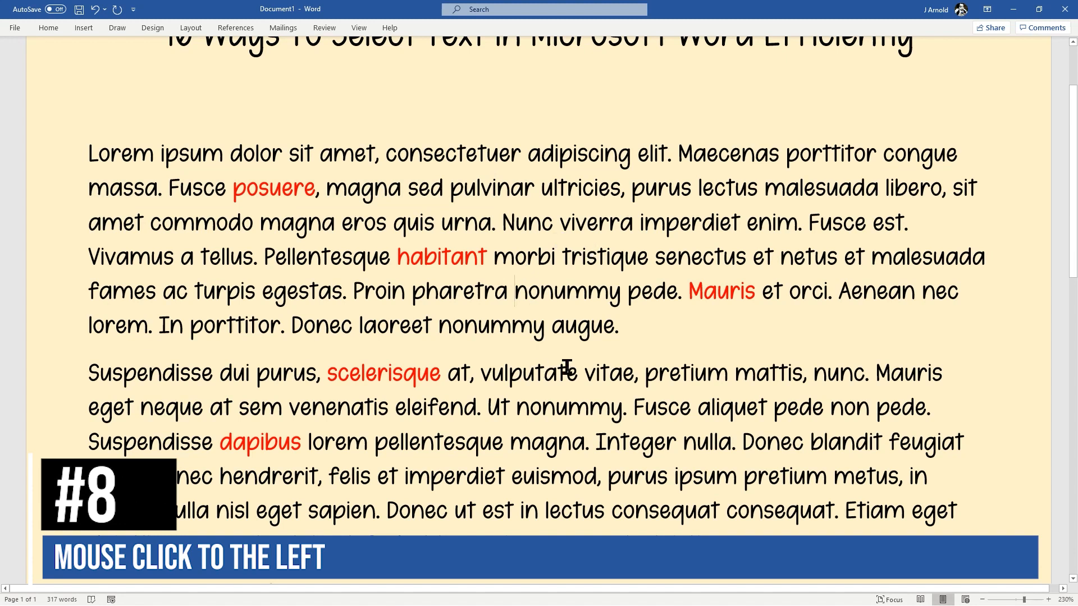
Select the third, fifth, fourth and first lines of the first paragraph as whole lines, one at a time
ctrl+scroll(325, 248, down, 4)
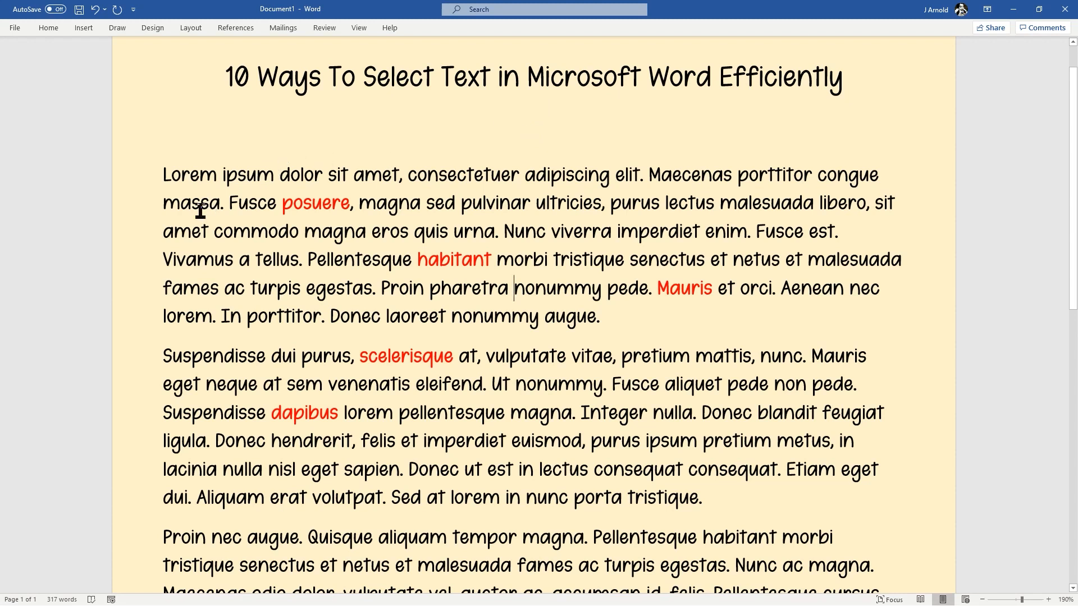
click(125, 244)
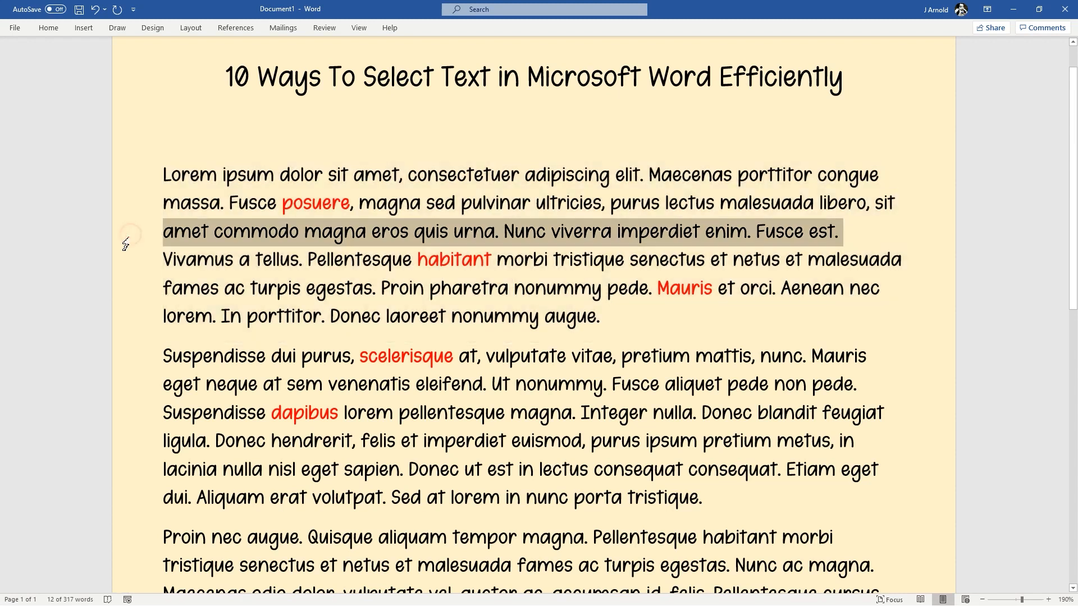
click(133, 290)
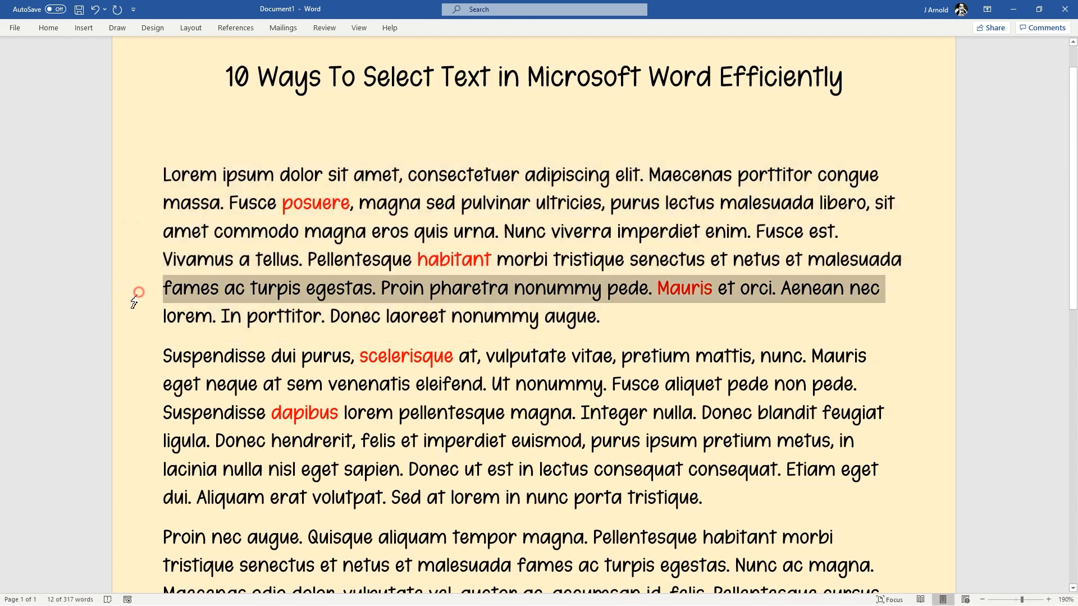
click(135, 261)
click(130, 178)
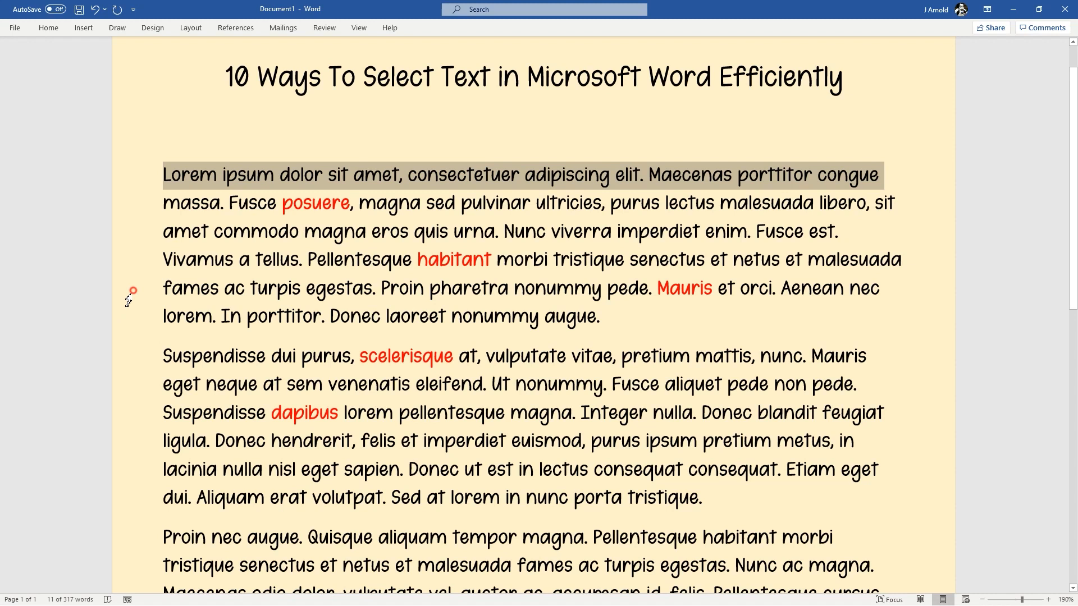
Select individual lines one at a time: the first paragraph's fifth, sixth and third, and the second paragraph's second and fourth
click(130, 292)
click(129, 321)
click(127, 241)
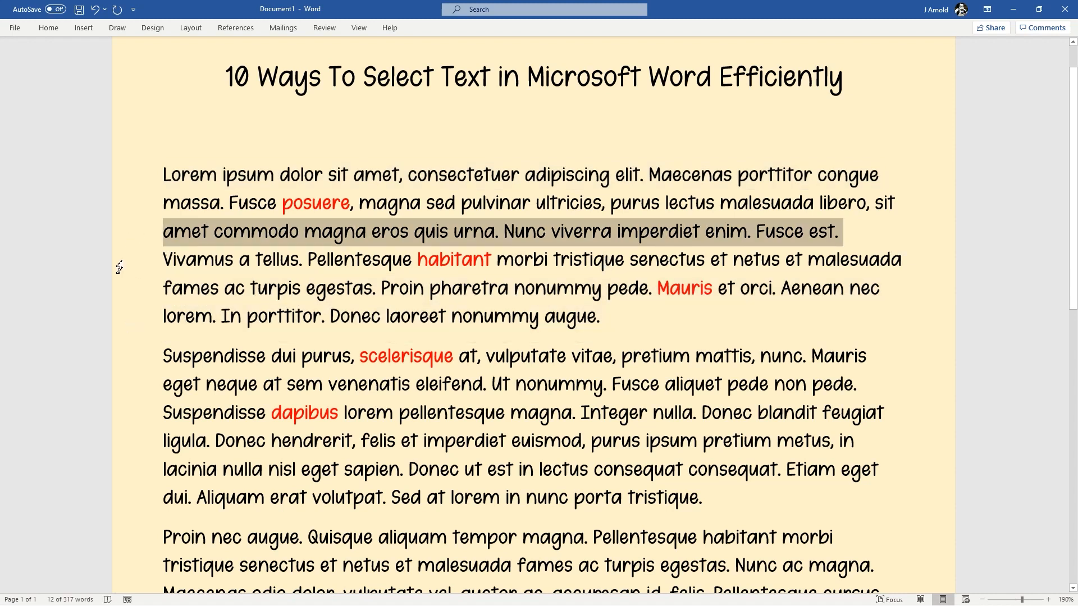
click(130, 393)
click(132, 446)
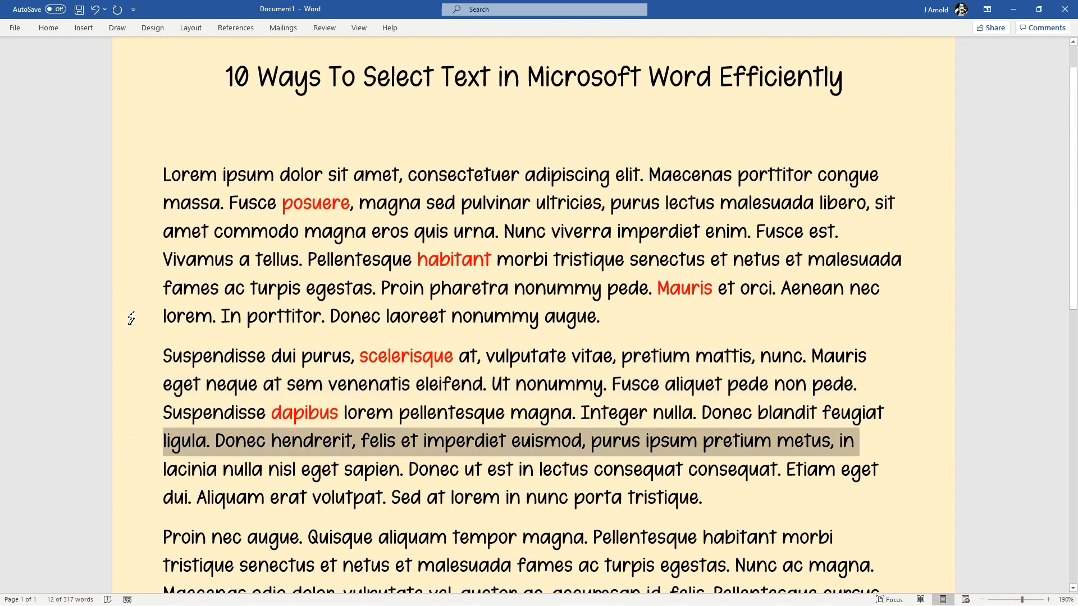
Switch the whole-line selection to the first paragraph's fifth line, its third line, and finally its second line
click(135, 300)
click(129, 239)
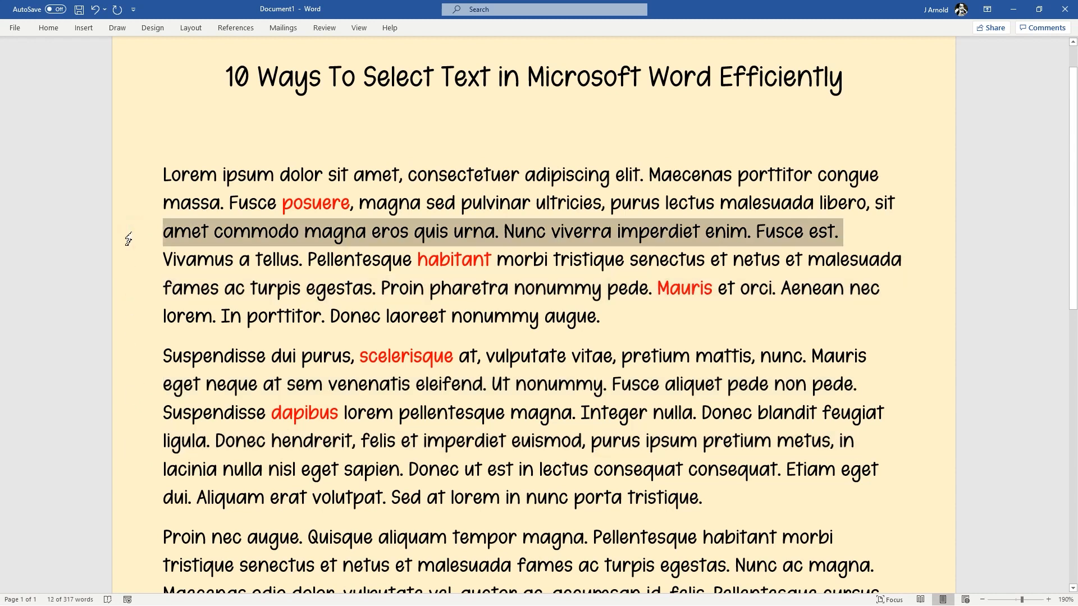
click(135, 216)
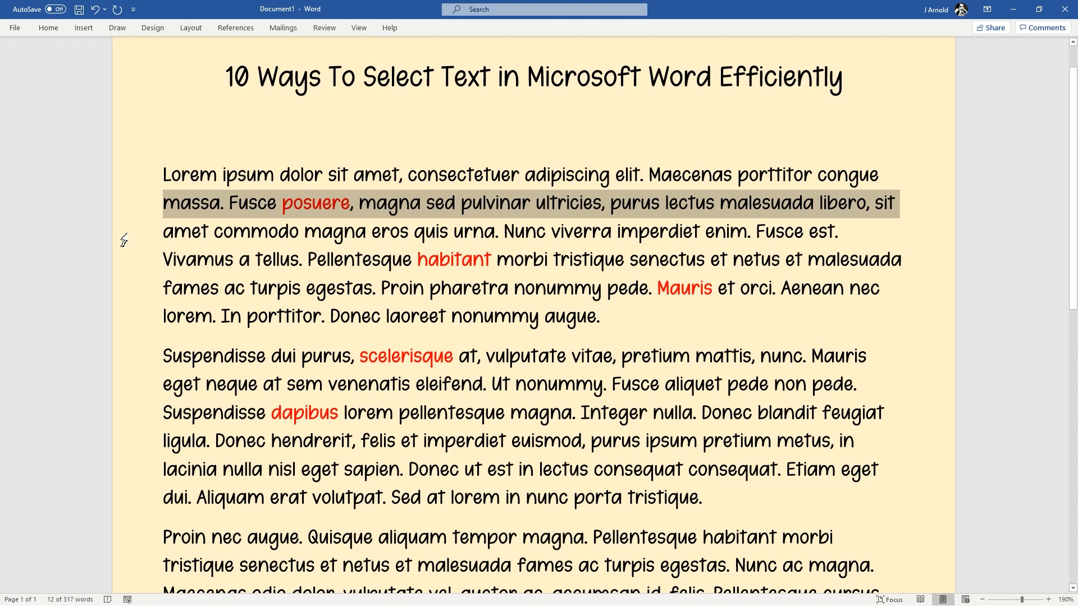
Select the first paragraph's second and third lines together, and add its fifth line and the second paragraph's first and third lines
mouse_move(130, 216)
mouse_down()
mouse_move(133, 327)
mouse_move(132, 237)
mouse_up()
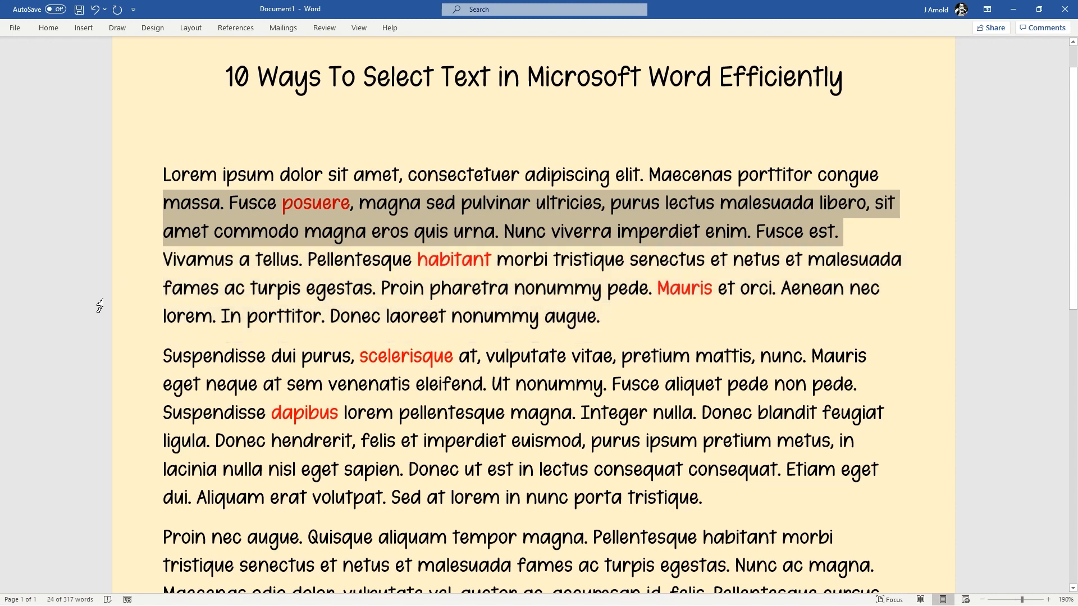
ctrl+click(135, 296)
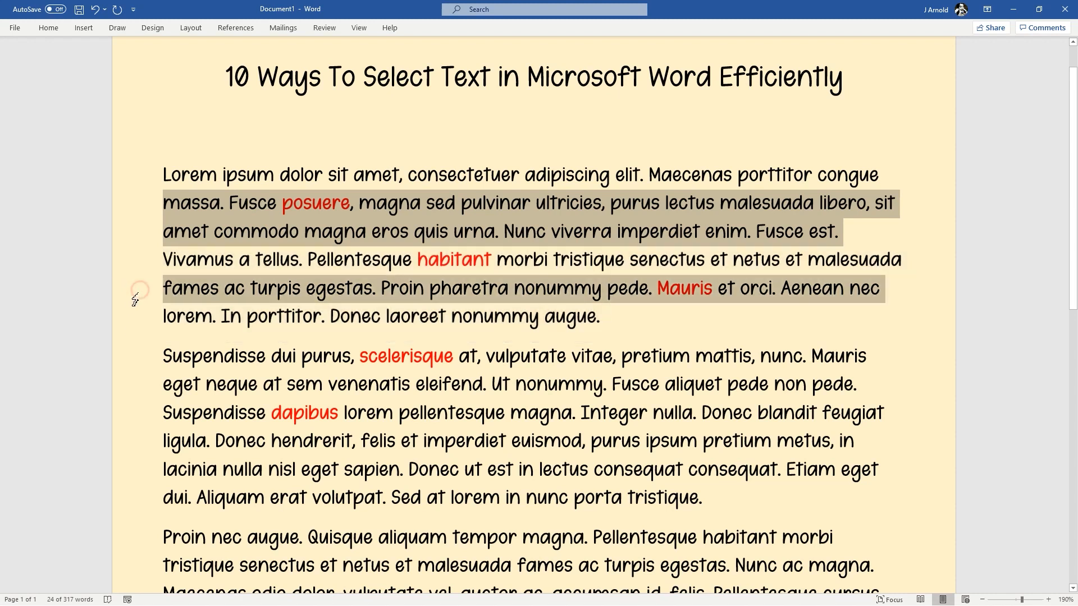
ctrl+click(134, 358)
ctrl+click(135, 420)
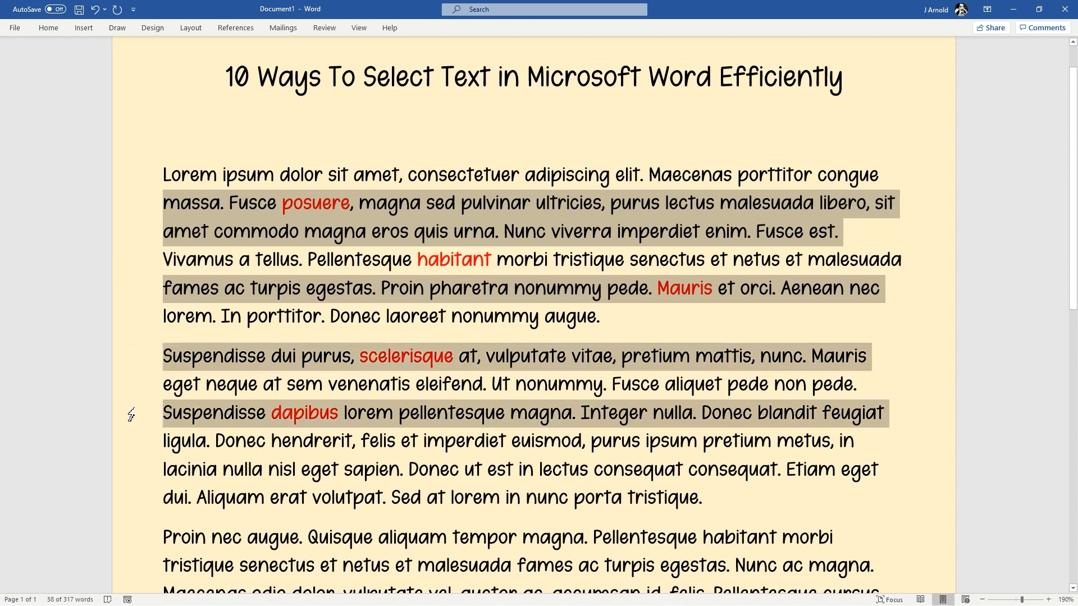
Select every other line of the first two paragraphs together, starting with the first line of each
ctrl+click(133, 173)
ctrl+click(129, 230)
ctrl+click(133, 293)
ctrl+click(130, 366)
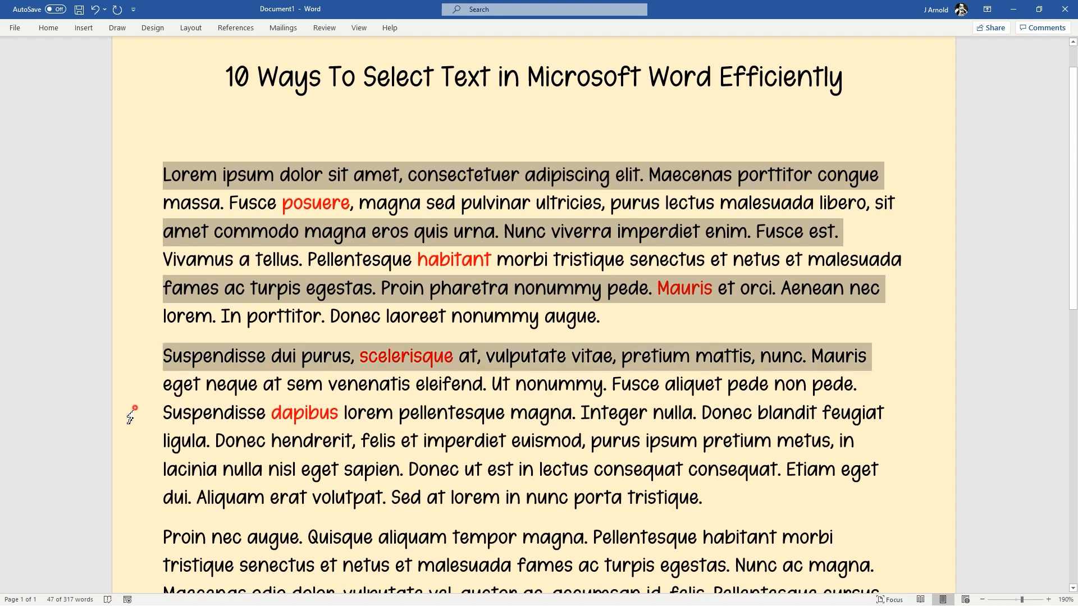
ctrl+click(131, 413)
ctrl+click(130, 477)
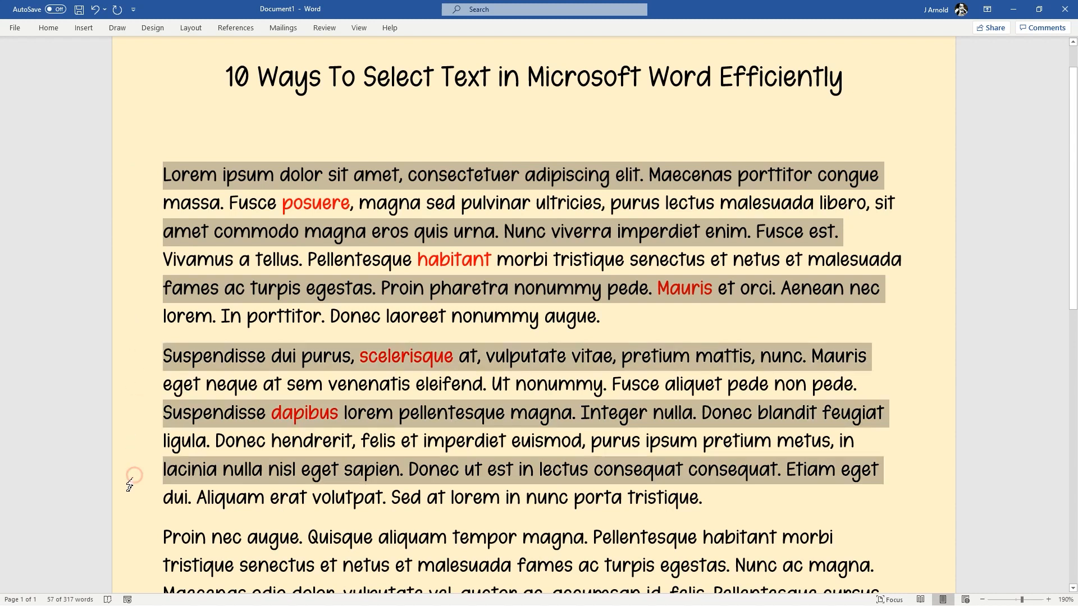
Apply gold theme-color shading to the selected alternate lines and clear the selection
click(49, 28)
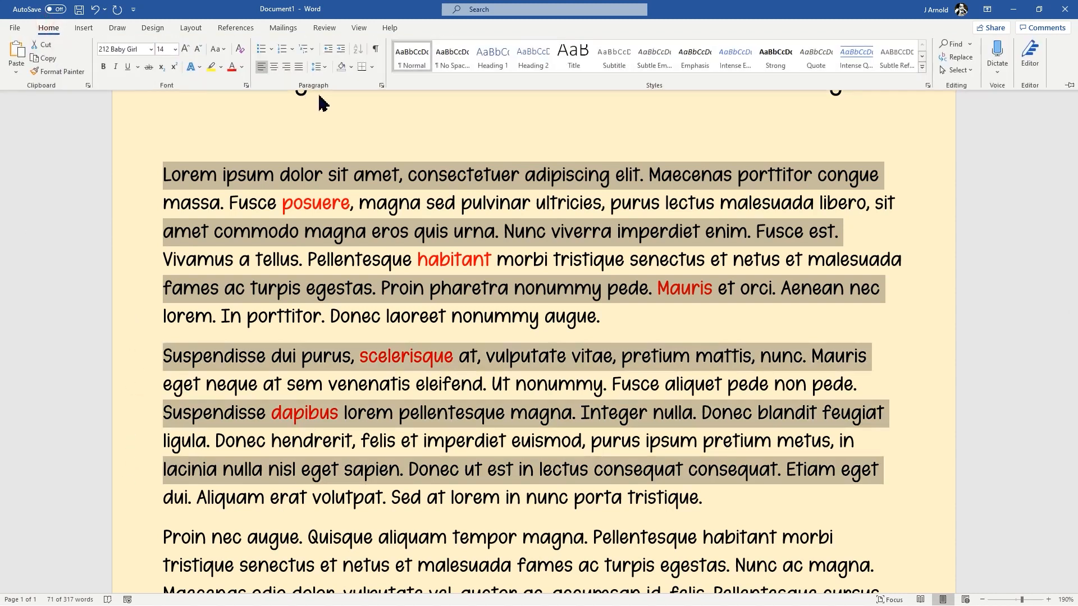
click(351, 67)
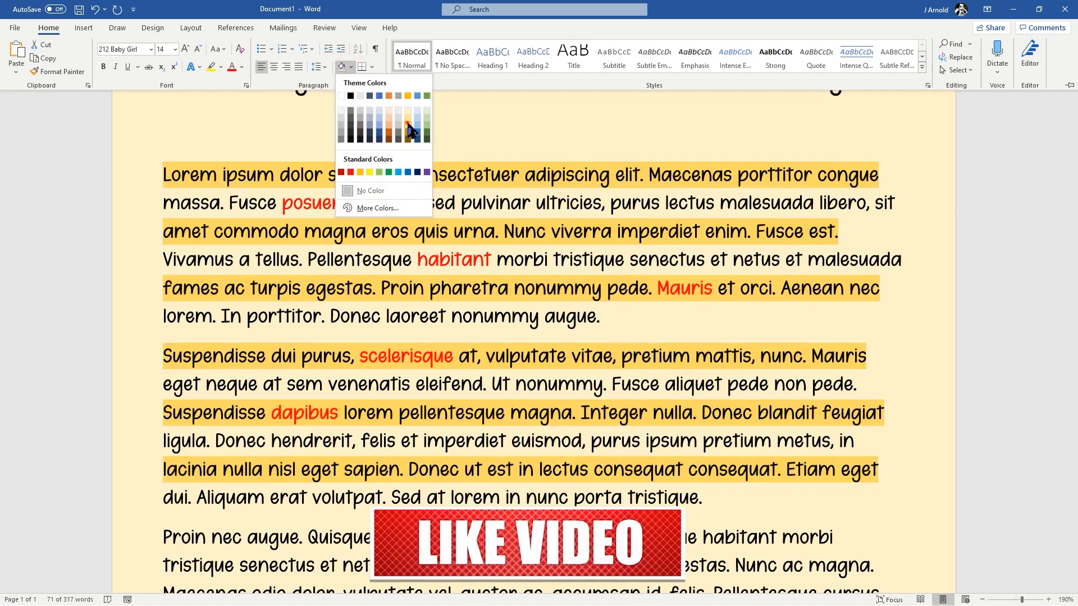
click(409, 130)
click(850, 230)
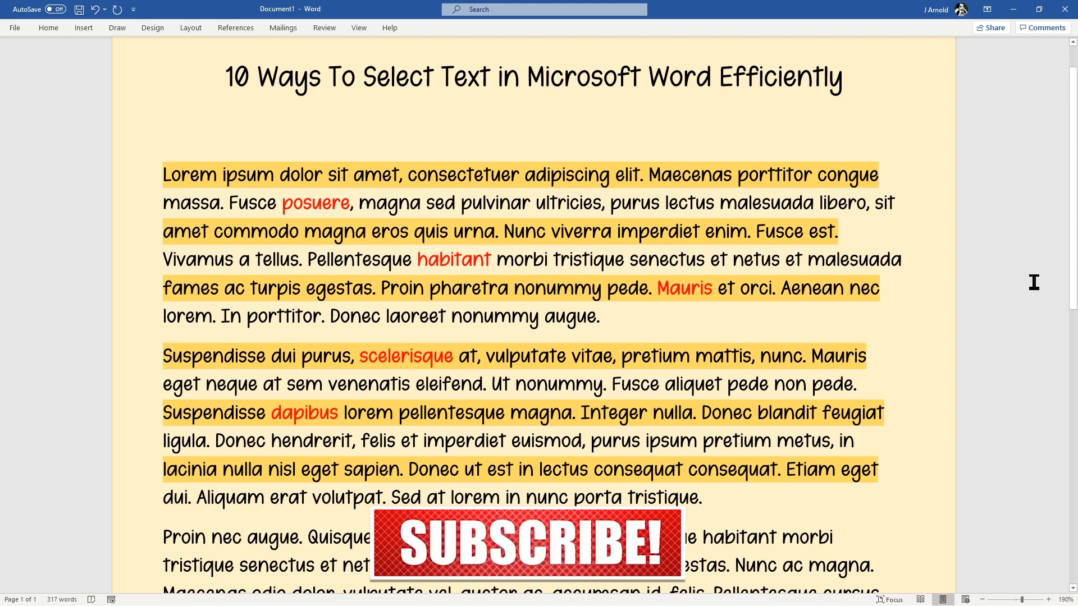
Select the first paragraph's first, third and fifth lines together, and clear the selection
triple_click(122, 186)
click(137, 178)
ctrl+click(137, 235)
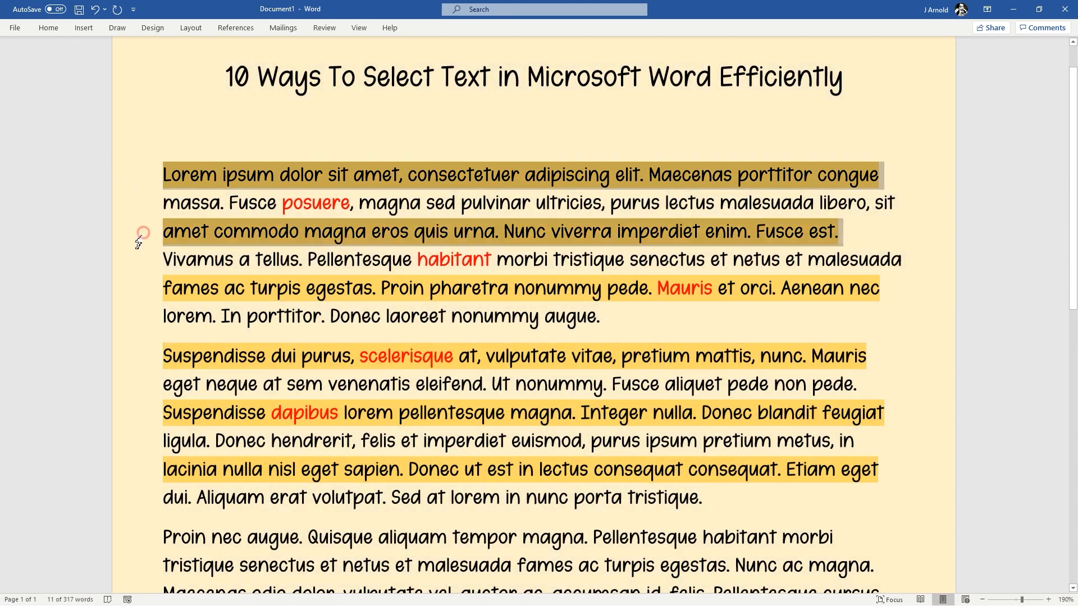
ctrl+click(138, 296)
click(372, 287)
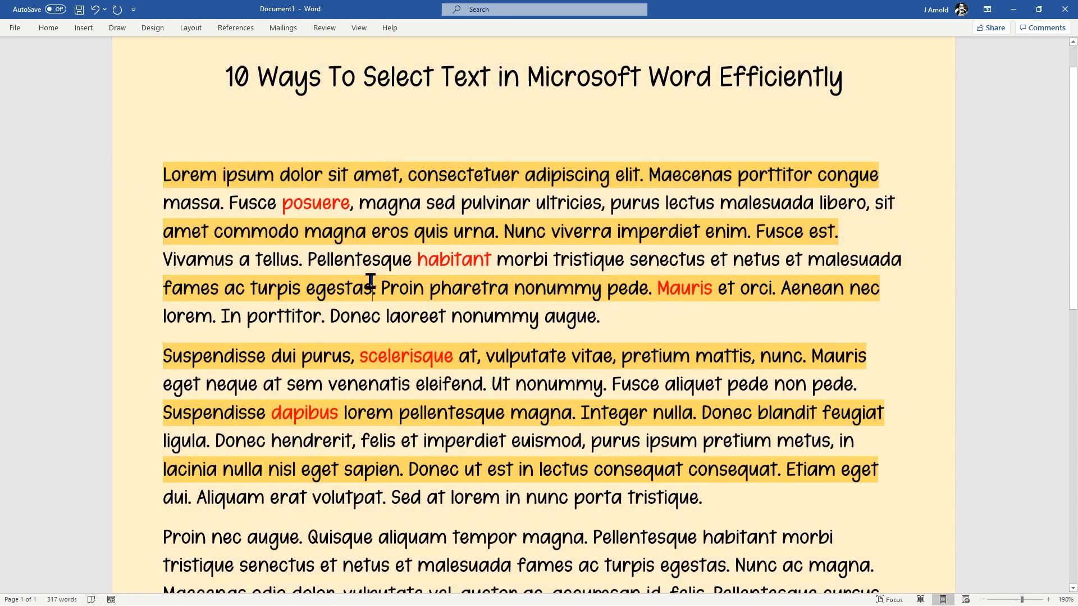
Select a rectangular block of text through the middle of the lines, from the first paragraph's third line down to the third paragraph's first line
click(546, 204)
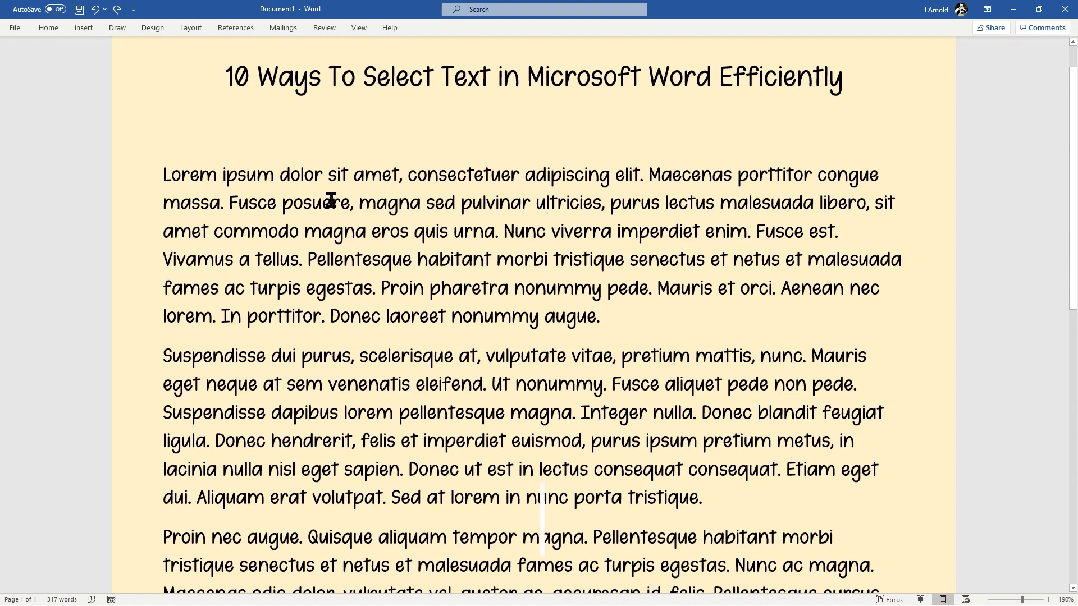
scroll(431, 291, down, 1)
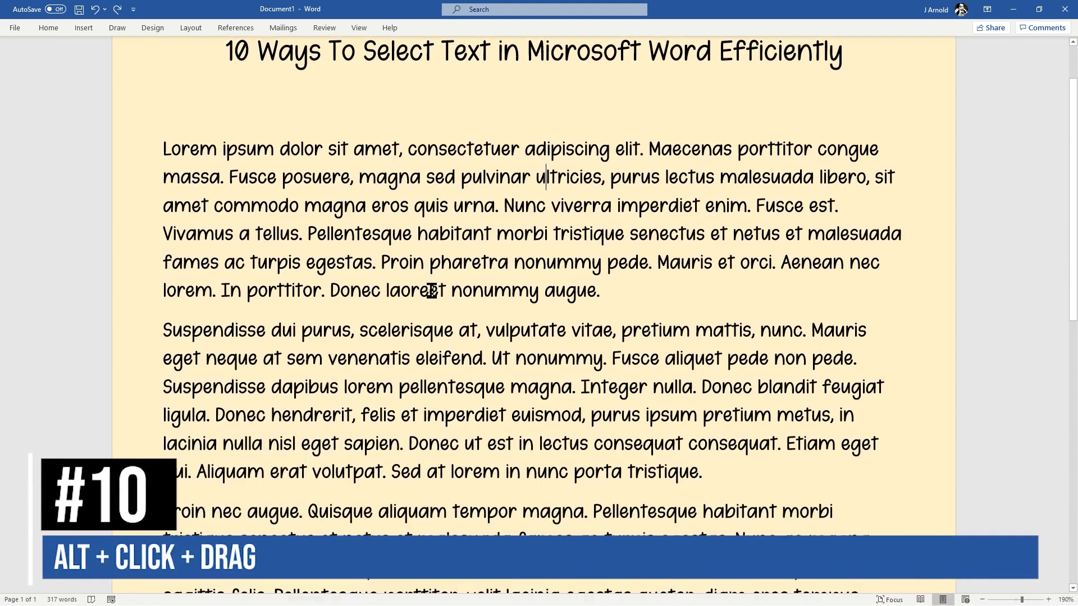
scroll(431, 292, down, 3)
scroll(469, 283, down, 1)
scroll(472, 137, up, 1)
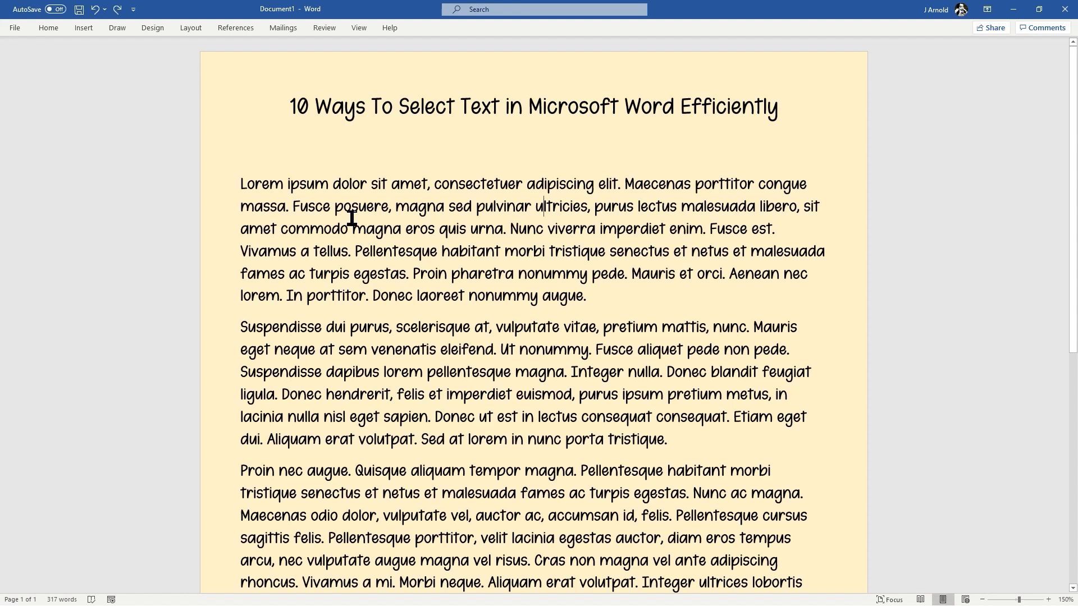
alt+drag(393, 227, 584, 481)
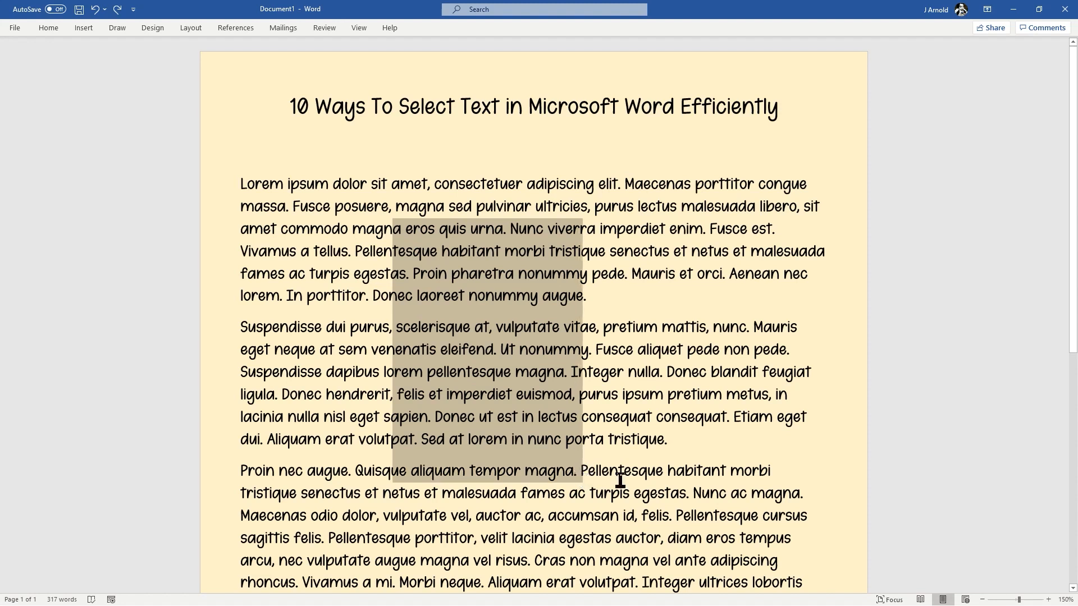
Apply a red font color to the selected rectangular block and clear the selection
click(50, 28)
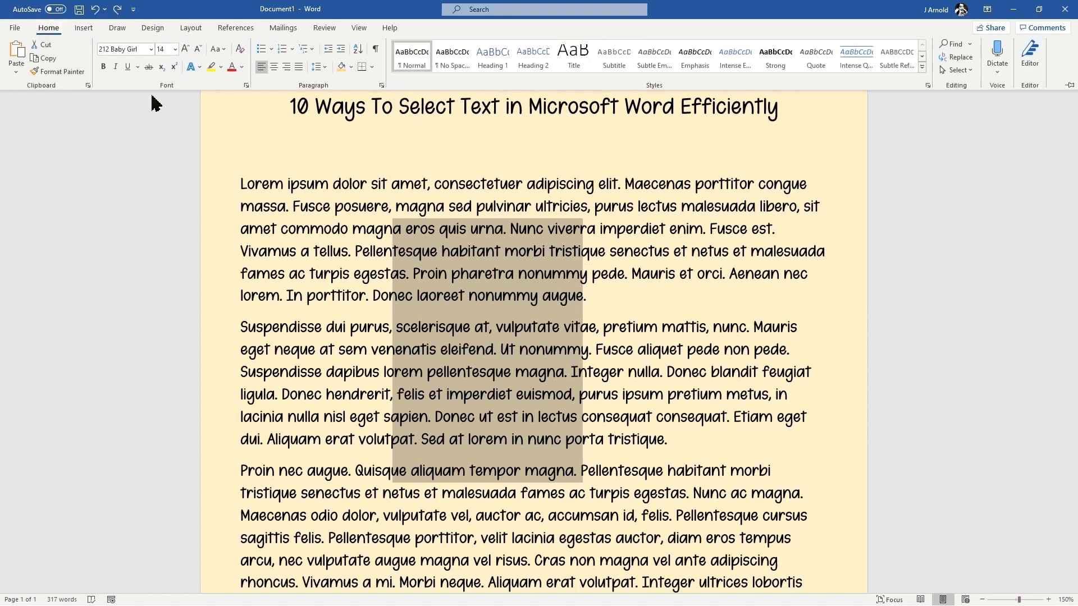
click(232, 67)
click(796, 277)
click(726, 269)
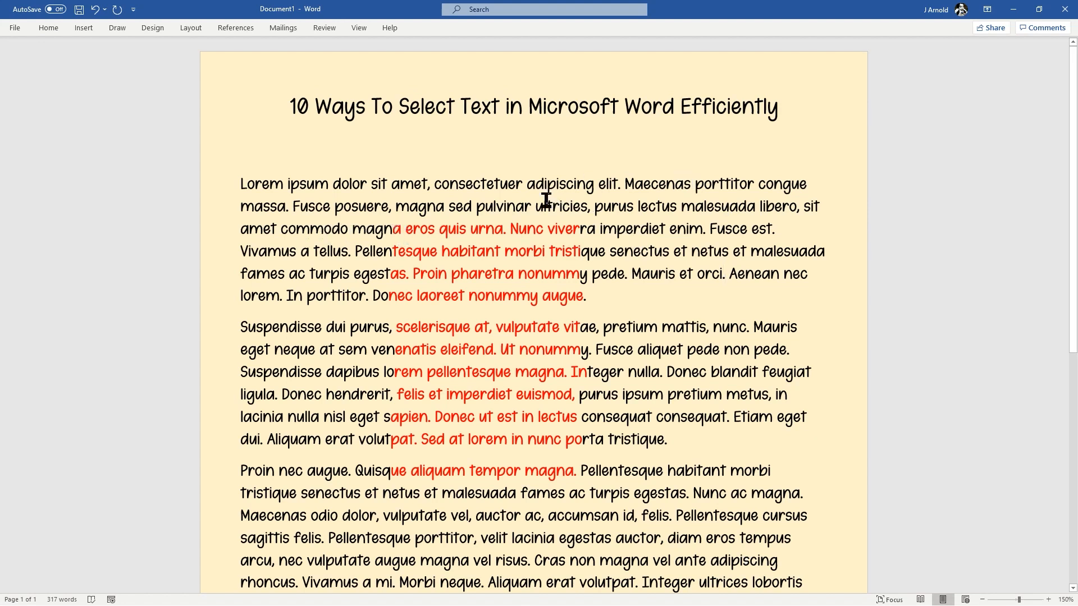
Select a rectangular block from "vulputate augue" in the third paragraph down to "Donec ullamcorper" in the fourth, and color its text red
scroll(465, 281, down, 4)
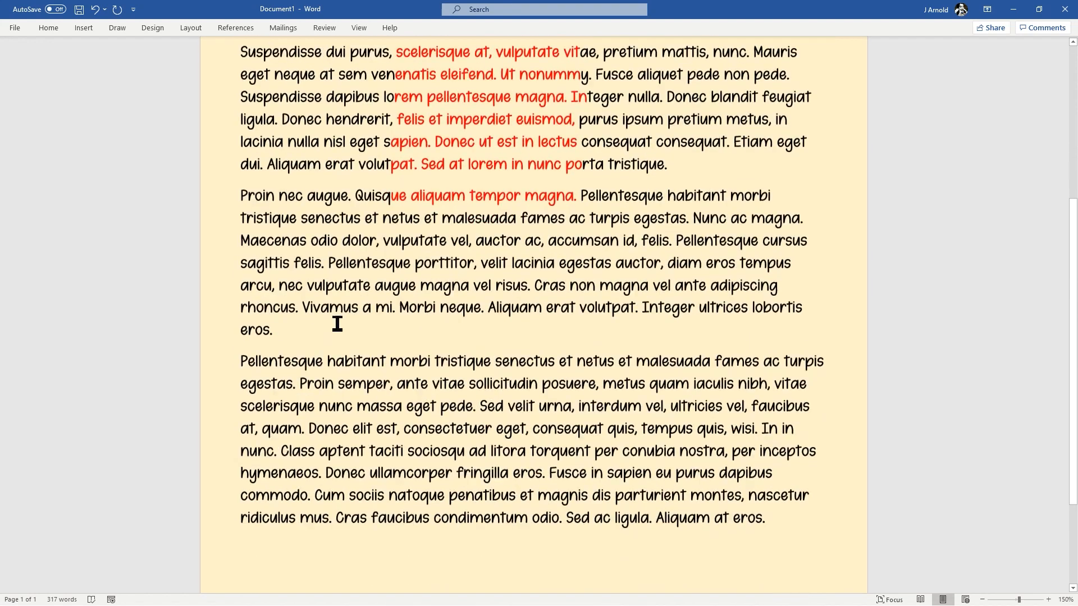
drag(308, 275, 463, 457)
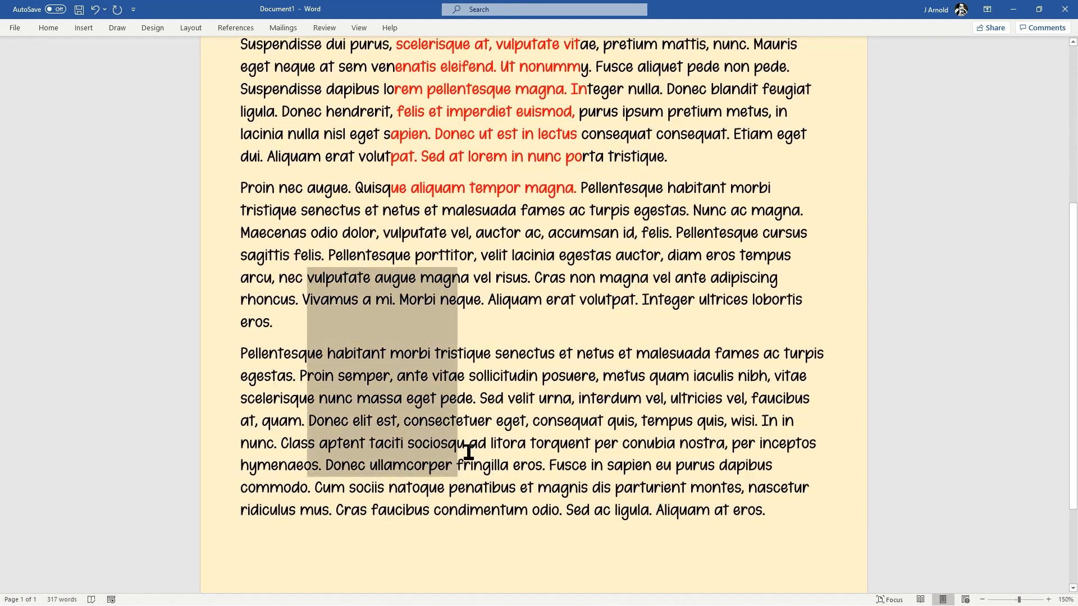
click(54, 31)
click(231, 67)
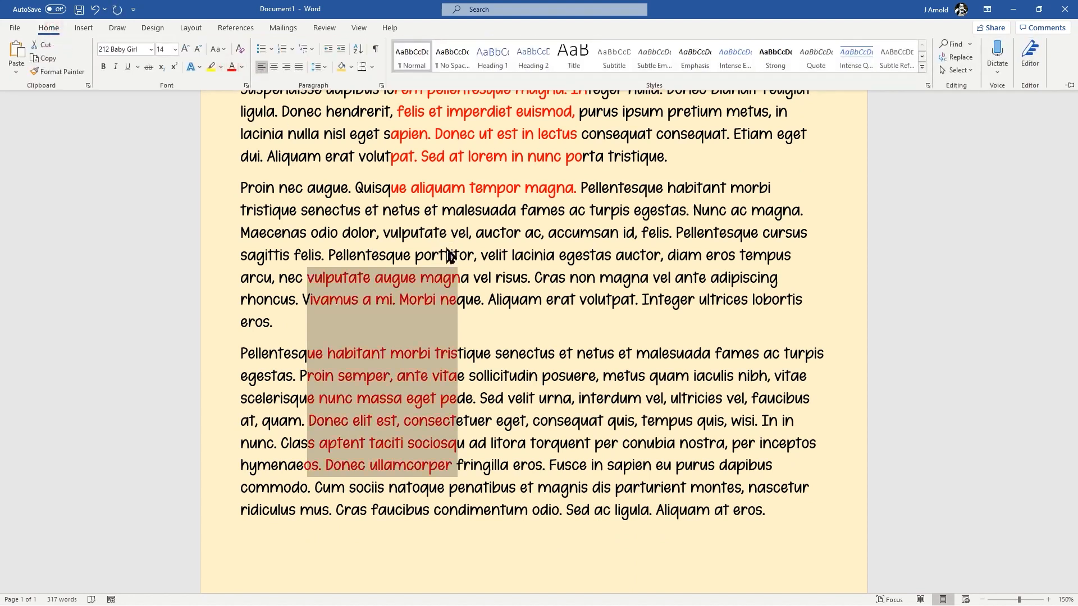
click(519, 247)
click(528, 276)
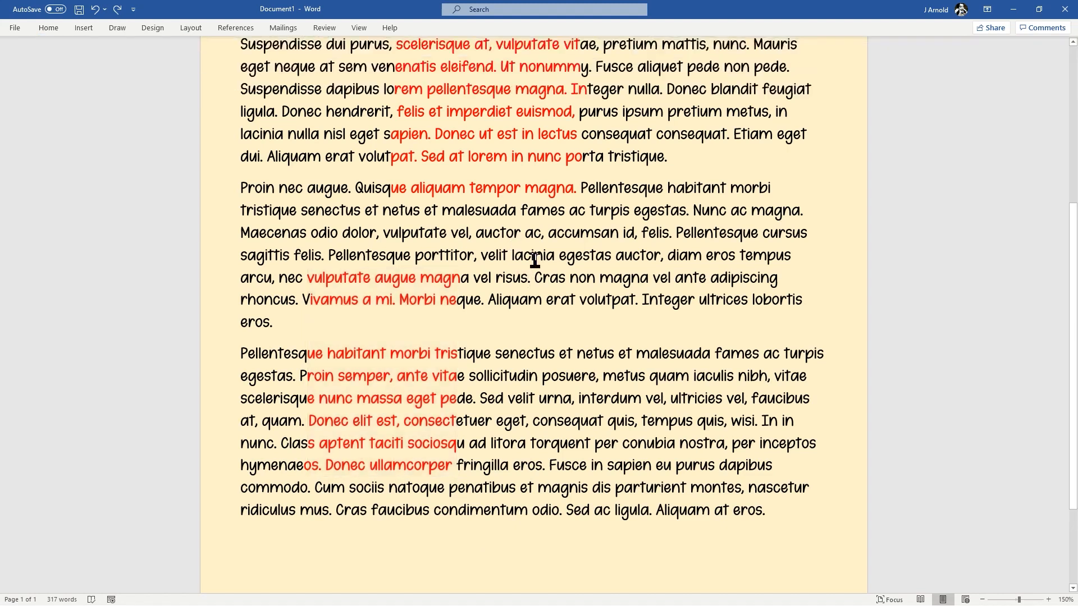
Undo the red font color on both rectangular blocks and clear the selection
scroll(533, 259, up, 3)
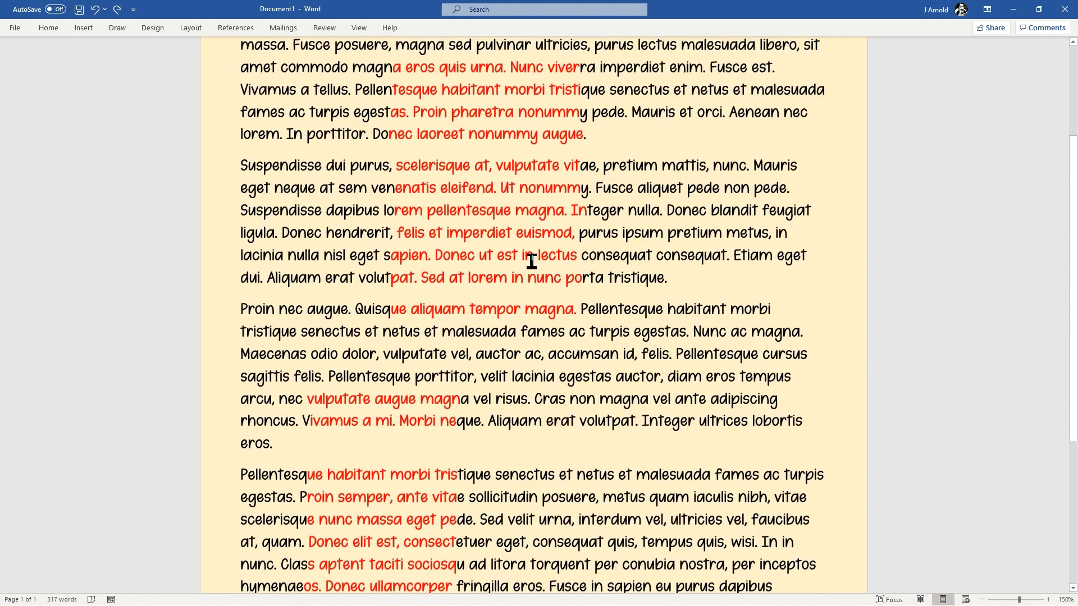
scroll(523, 261, up, 4)
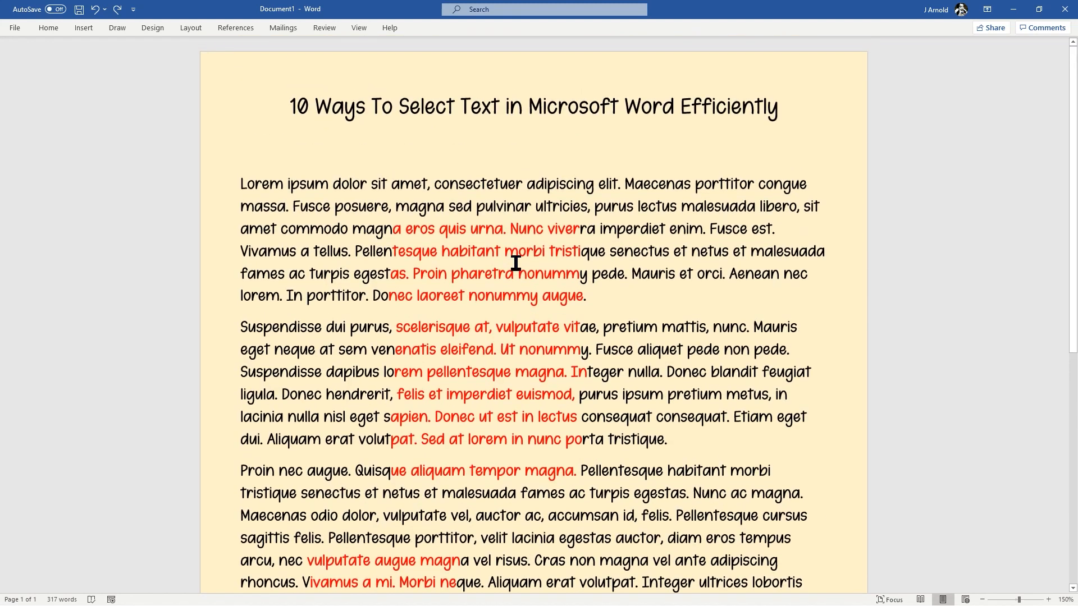
scroll(516, 262, down, 2)
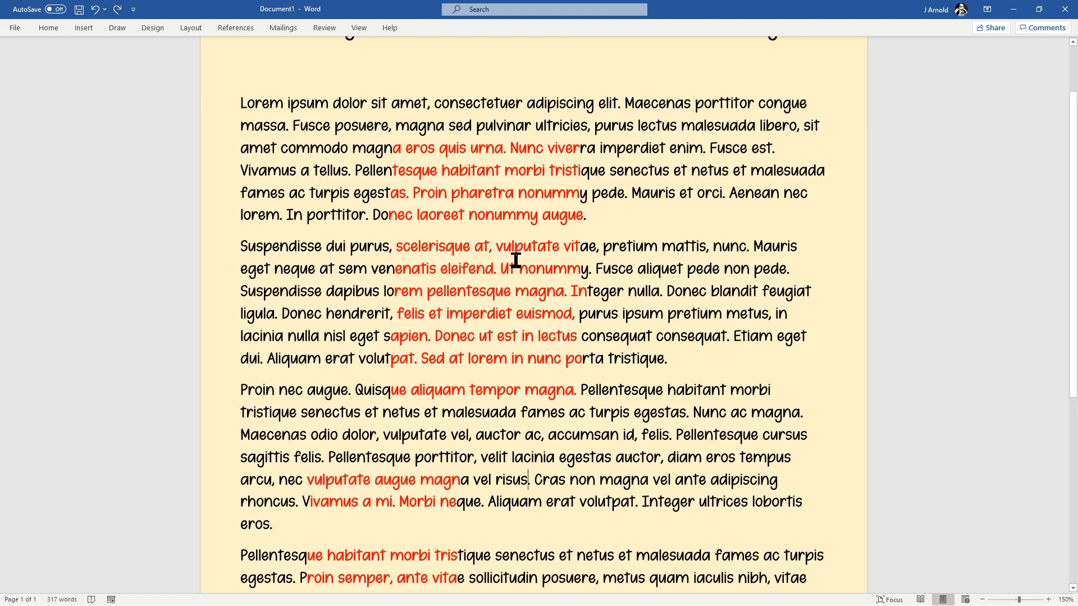
key(ctrl+z)
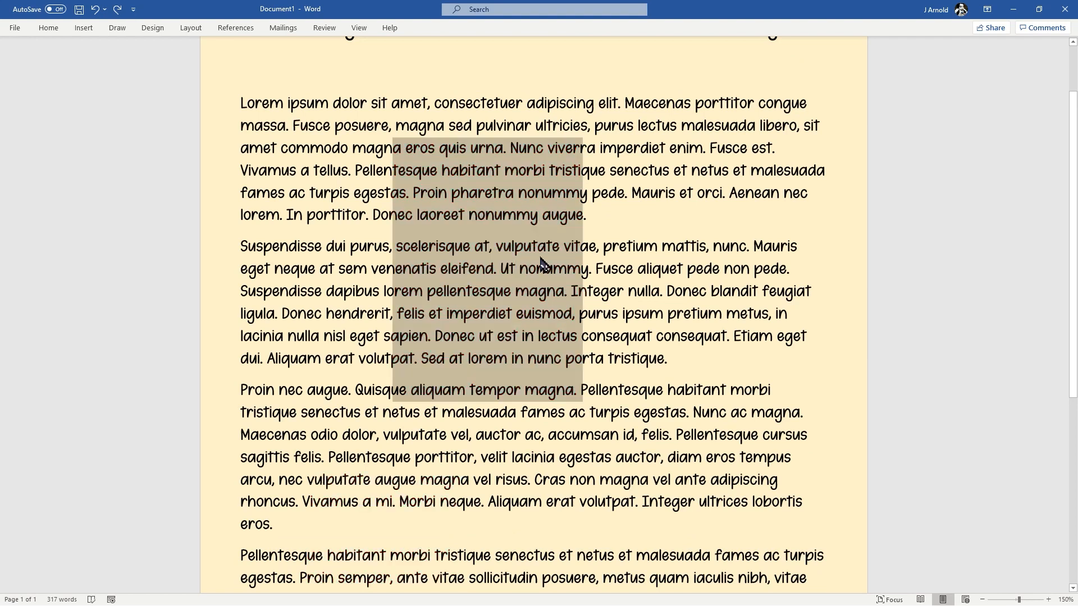
click(595, 233)
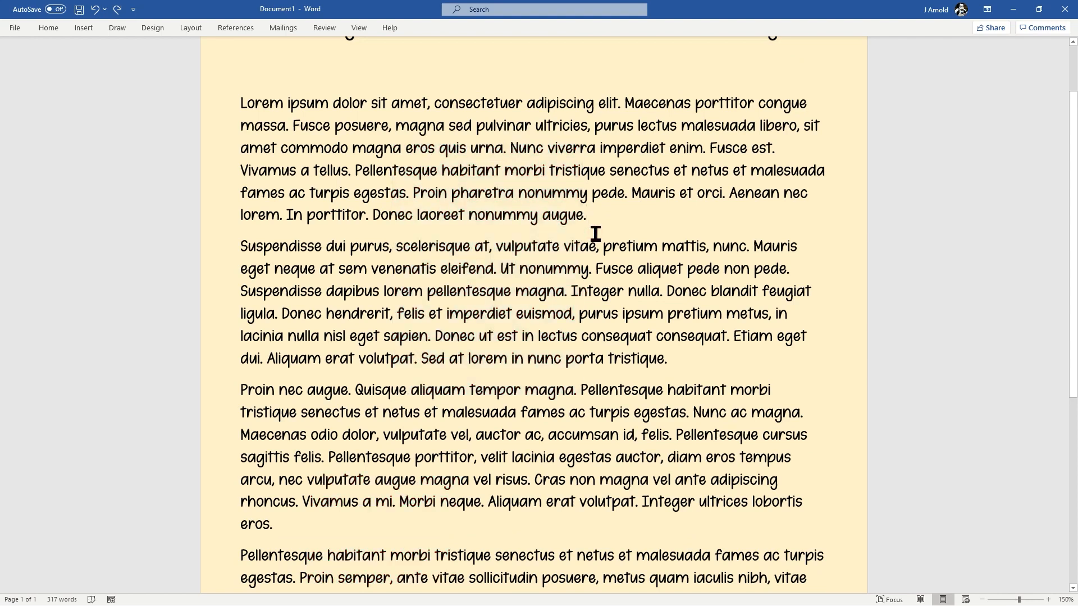